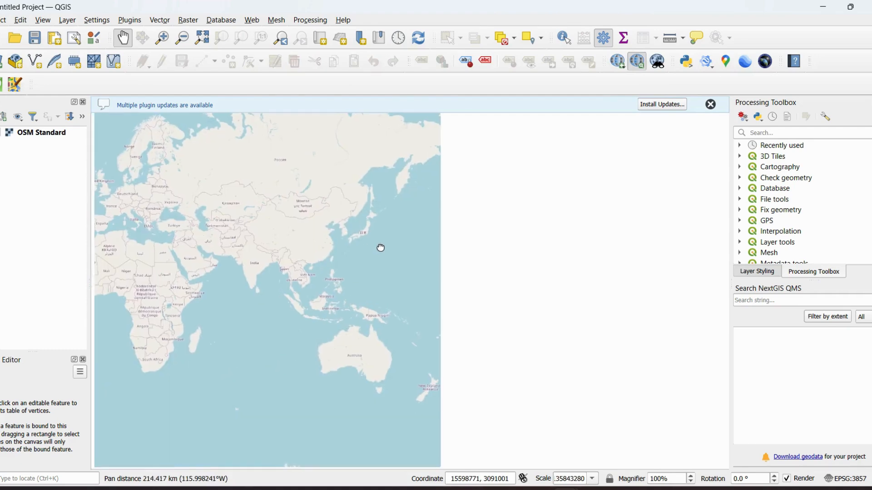
pyautogui.scroll(4, 420, 233)
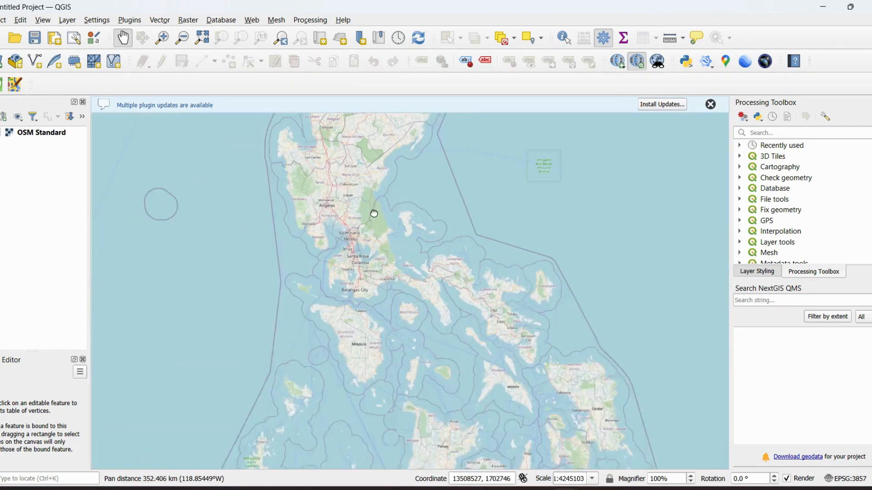
pyautogui.moveTo(390, 282); pyautogui.dragTo(385, 258)
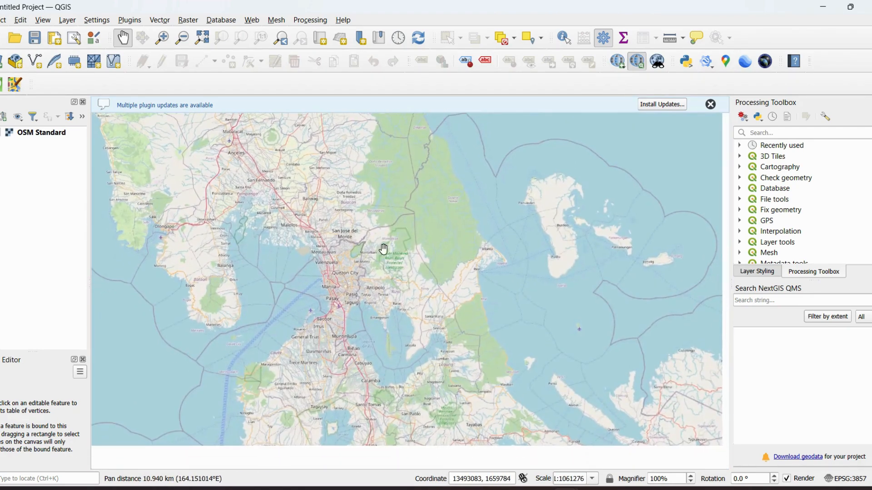
pyautogui.click(69, 20)
pyautogui.click(113, 106)
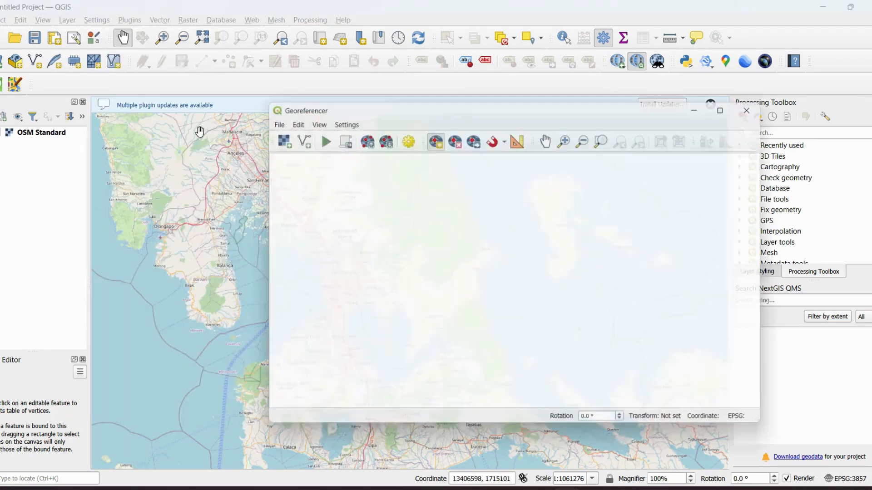
pyautogui.click(273, 136)
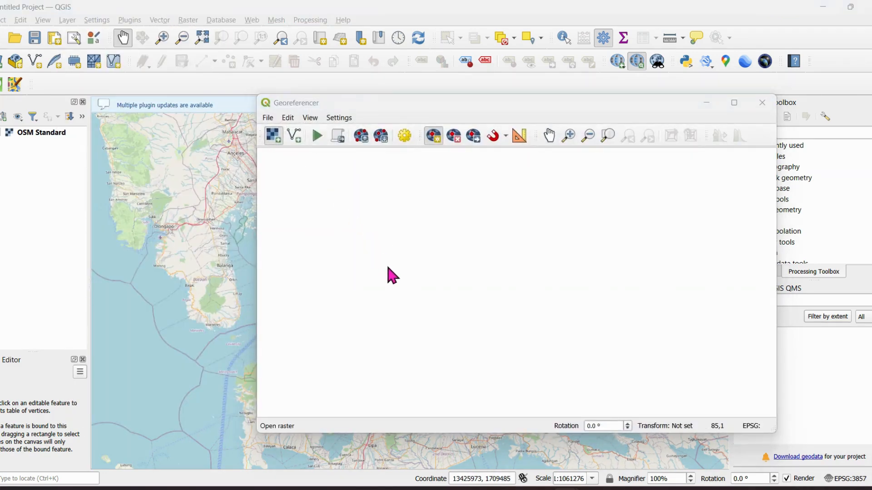
pyautogui.moveTo(698, 209); pyautogui.dragTo(701, 361)
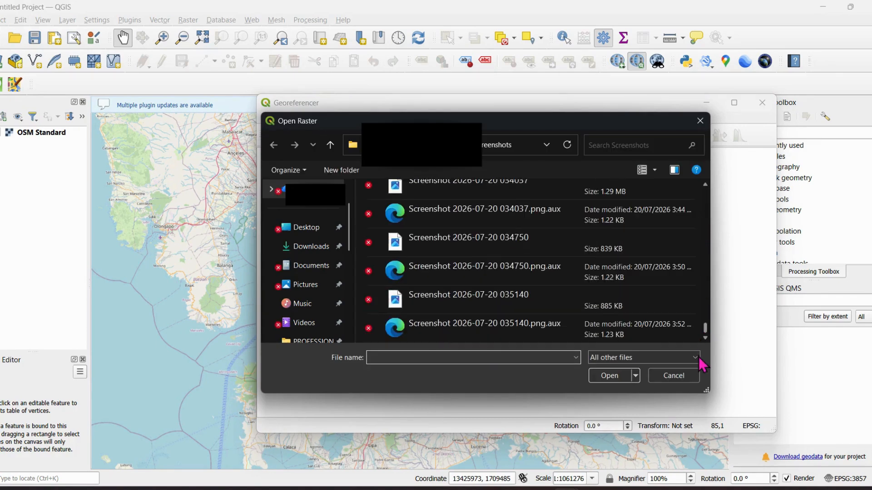
pyautogui.click(497, 308)
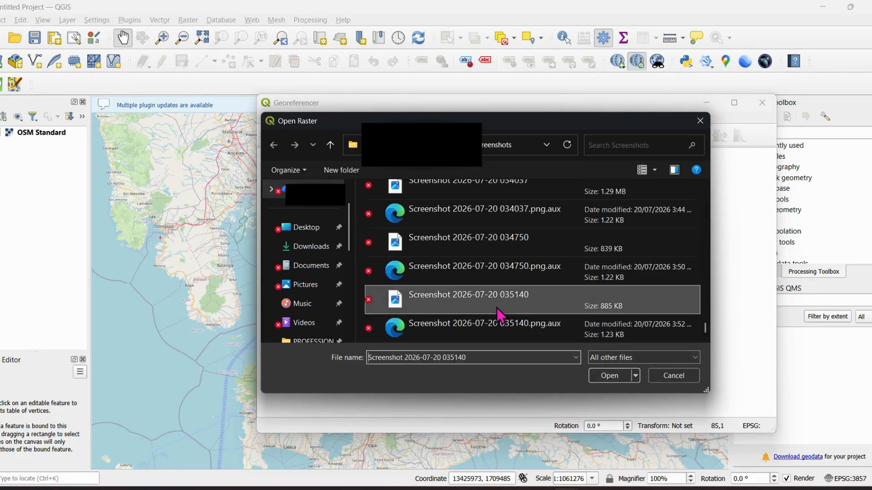
pyautogui.click(616, 376)
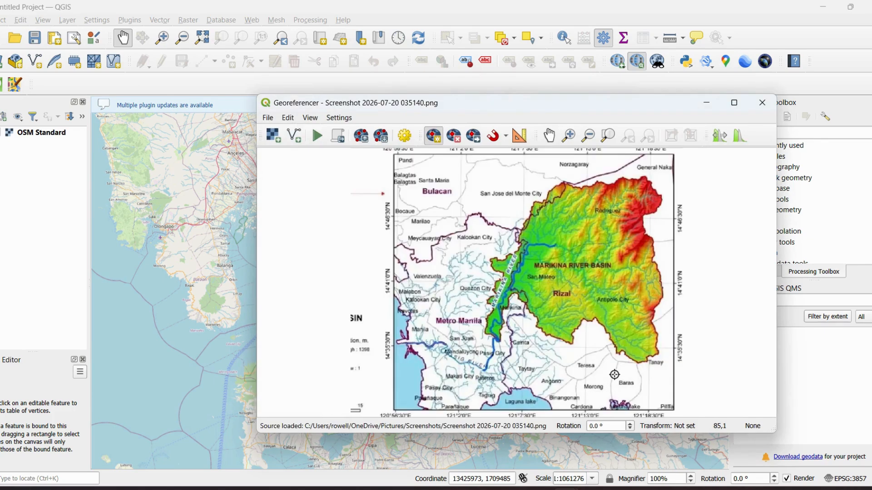
# Add a control point at the tip of Manila's narrow harbour pier, taking its coordinates from the matching spot on the map canvas
pyautogui.scroll(5, 413, 353)
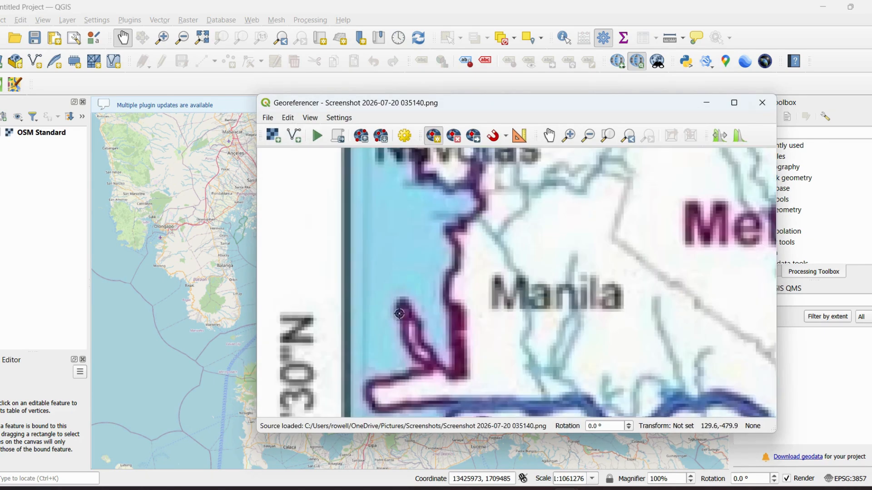
pyautogui.click(402, 302)
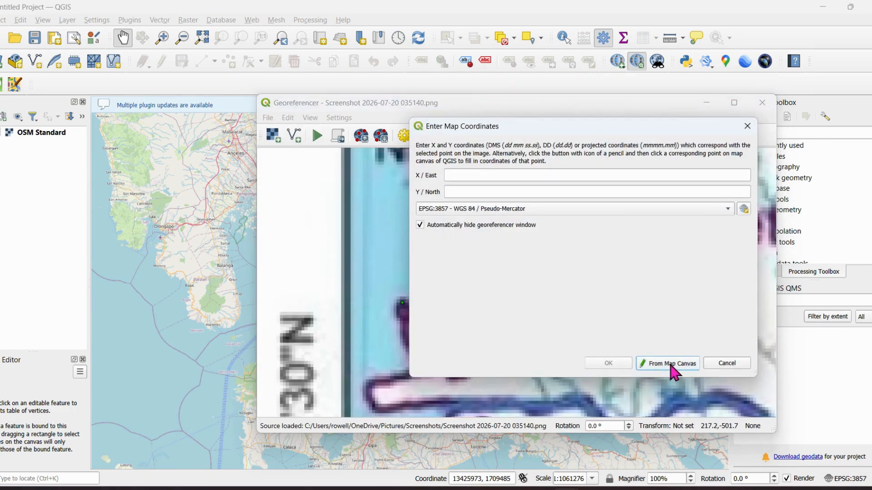
pyautogui.click(671, 366)
pyautogui.scroll(2, 331, 292)
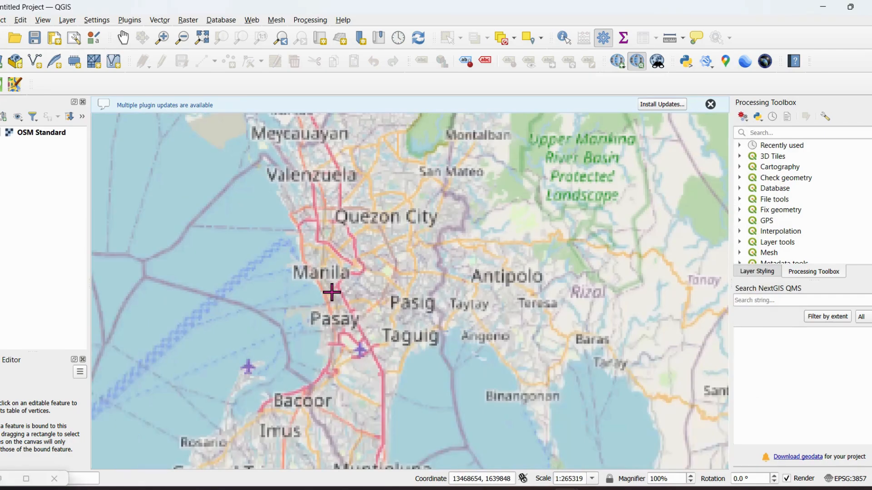
pyautogui.scroll(2, 301, 249)
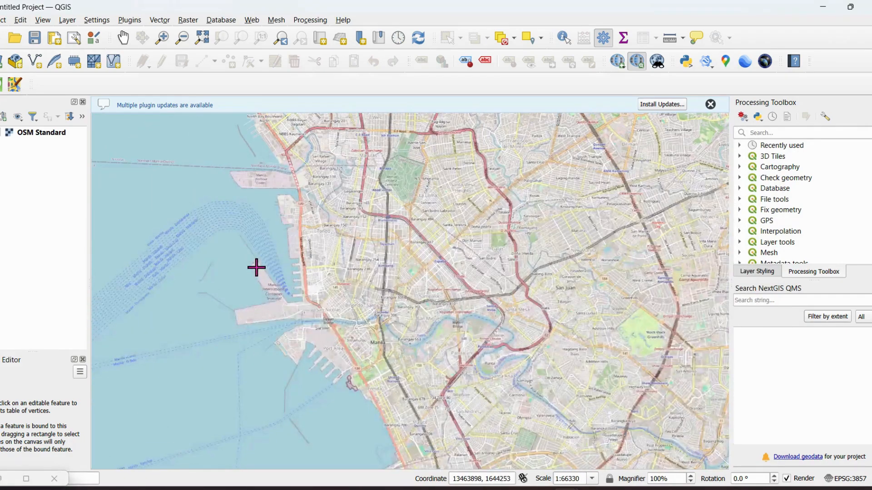
pyautogui.click(255, 265)
pyautogui.click(610, 365)
# Add a second control point where the purple boundary meets Laguna lake's north shore, matching it to the same place on the map canvas
pyautogui.scroll(-6, 586, 352)
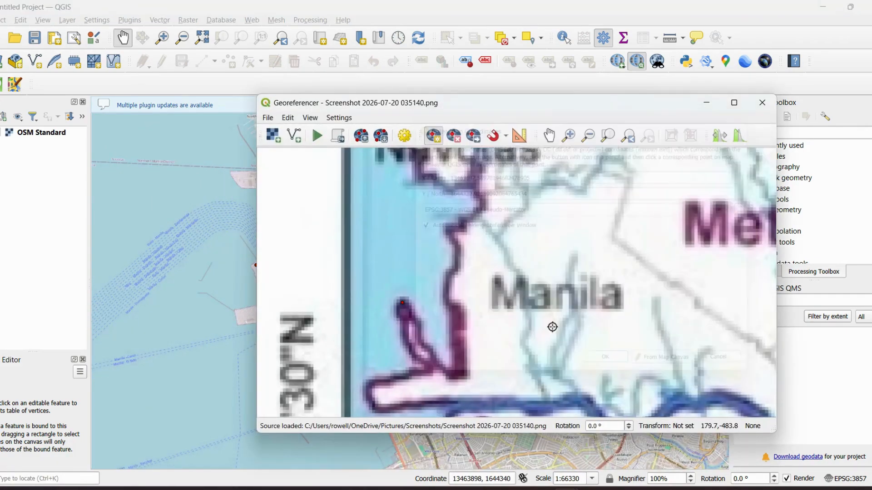
pyautogui.scroll(3, 553, 333)
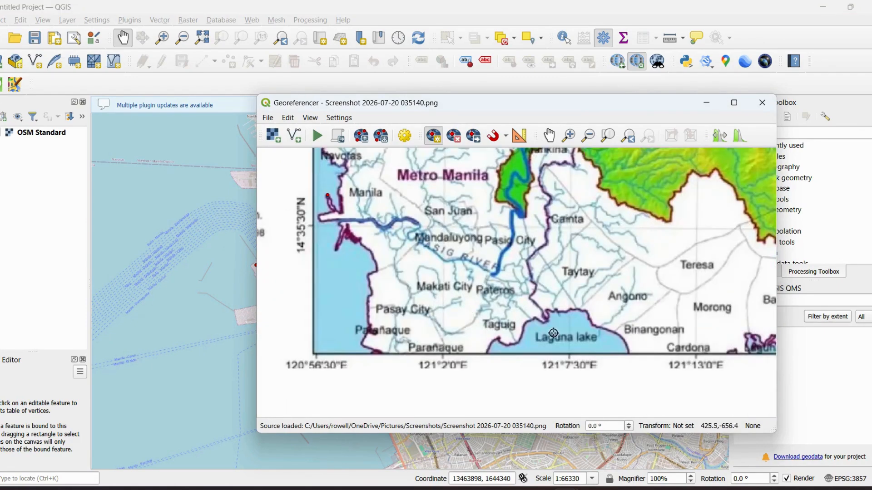
pyautogui.click(546, 322)
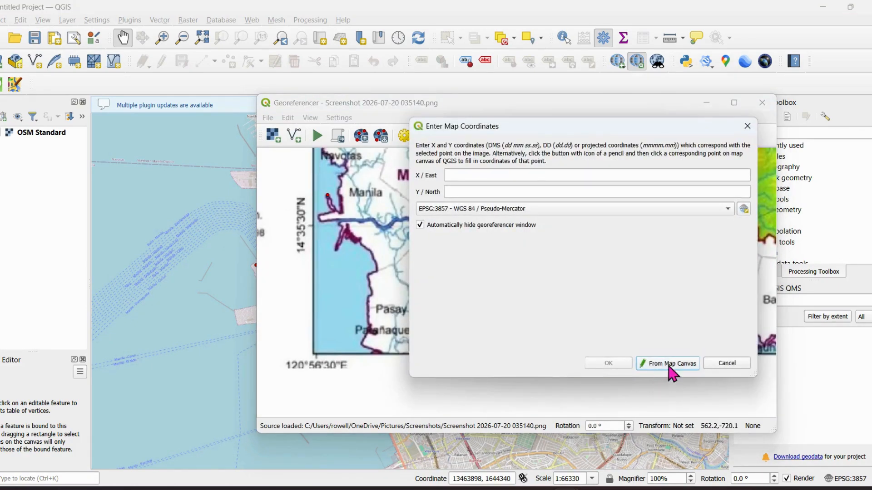
pyautogui.click(660, 366)
pyautogui.scroll(-2, 438, 304)
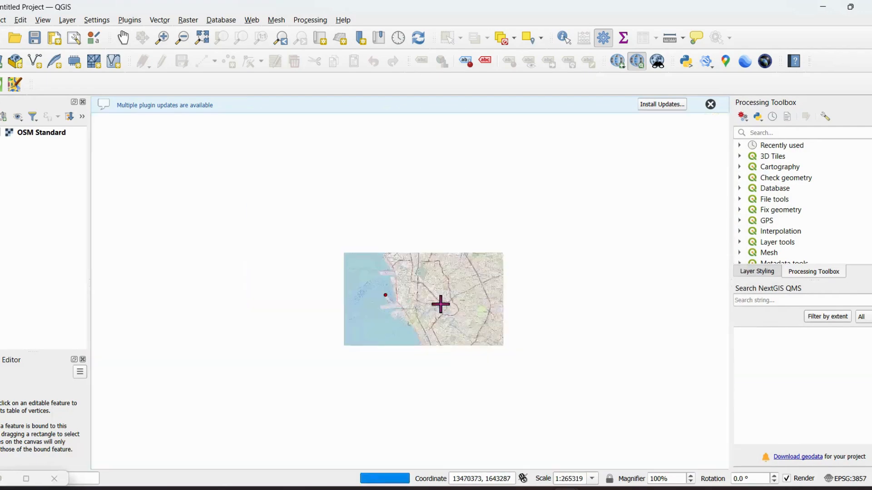
pyautogui.scroll(2, 541, 382)
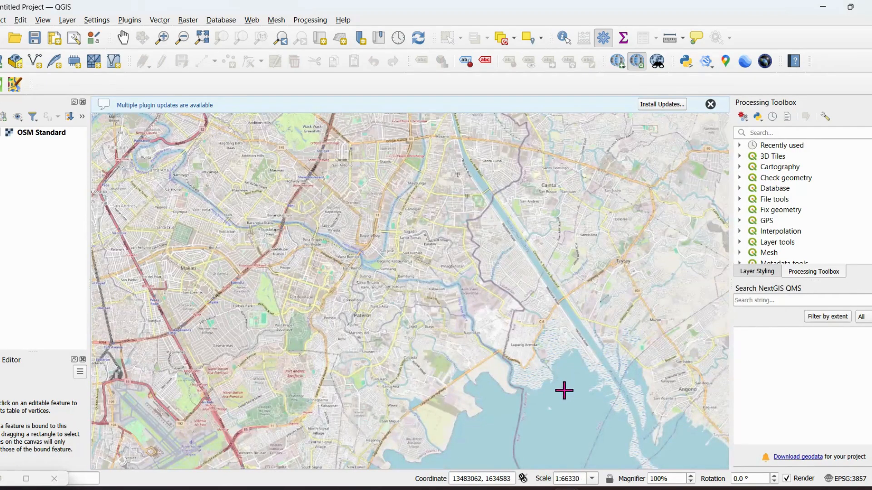
pyautogui.scroll(-1, 475, 343)
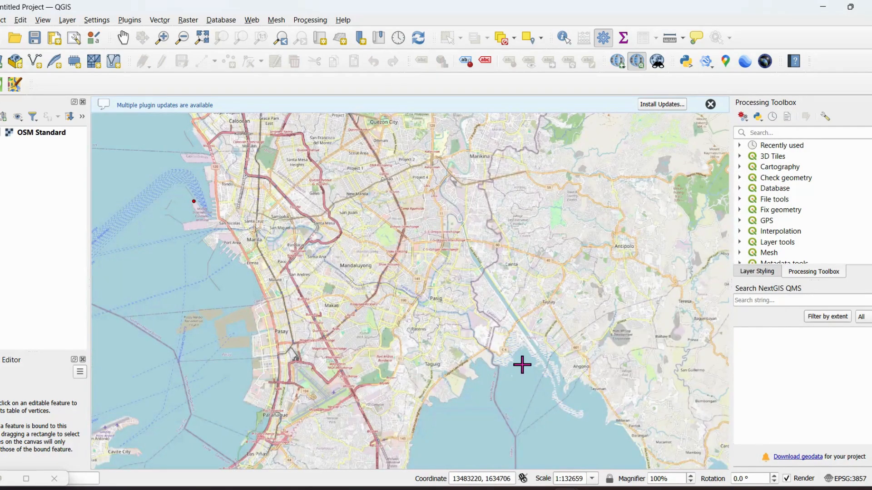
pyautogui.scroll(2, 521, 363)
pyautogui.scroll(-1, 514, 364)
pyautogui.scroll(-1, 464, 318)
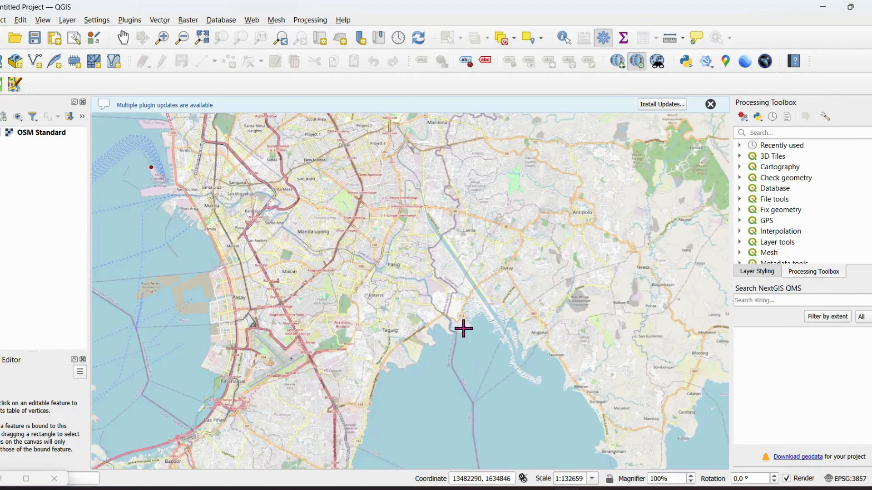
pyautogui.click(462, 328)
pyautogui.click(618, 368)
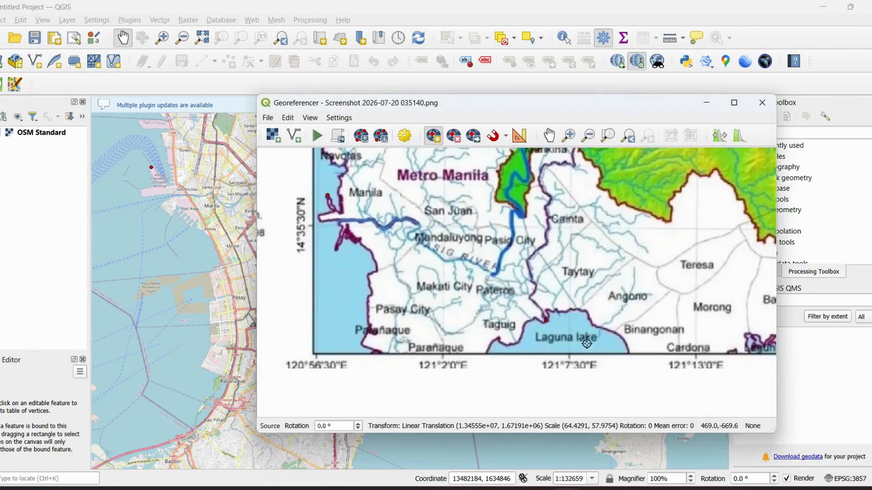
pyautogui.click(318, 135)
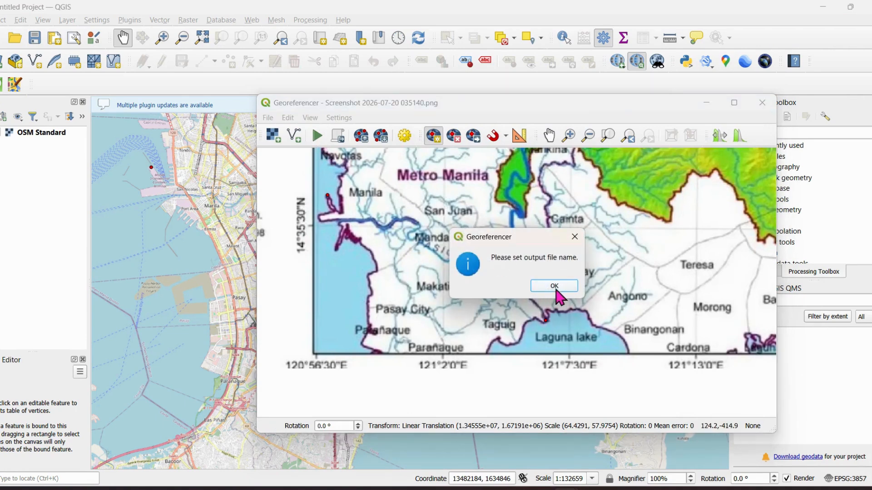
pyautogui.click(557, 288)
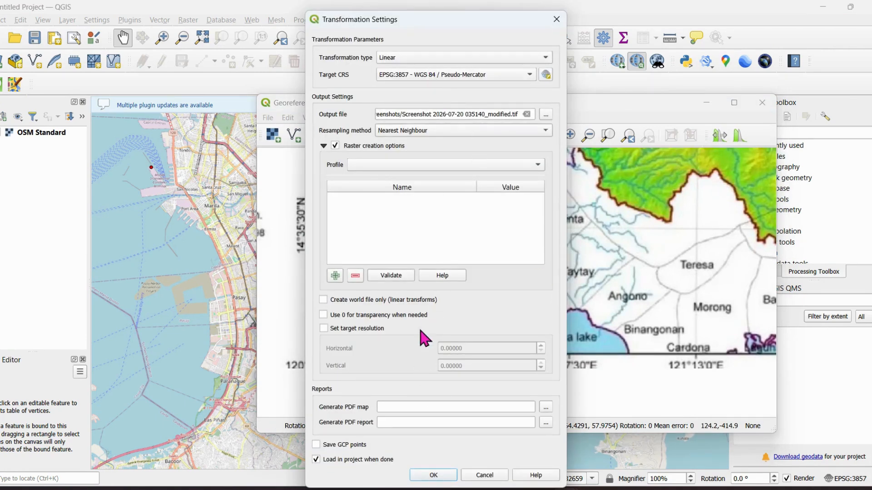
pyautogui.moveTo(463, 16); pyautogui.dragTo(255, 7)
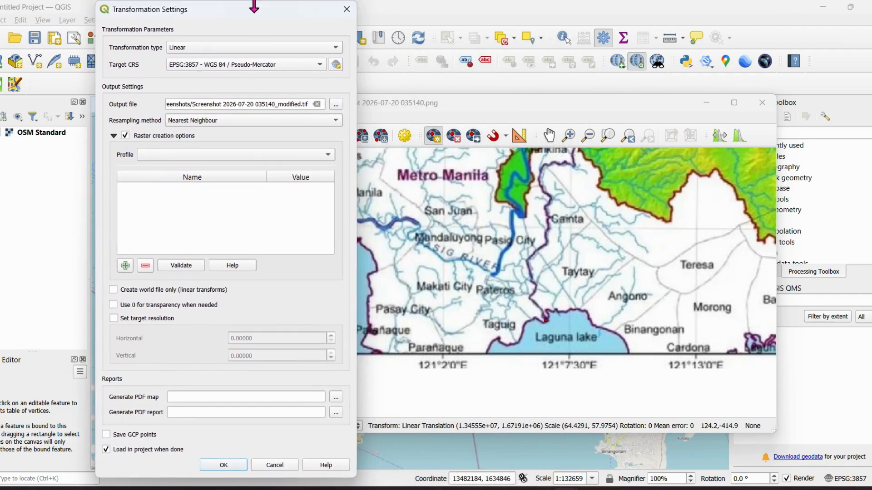
pyautogui.click(263, 68)
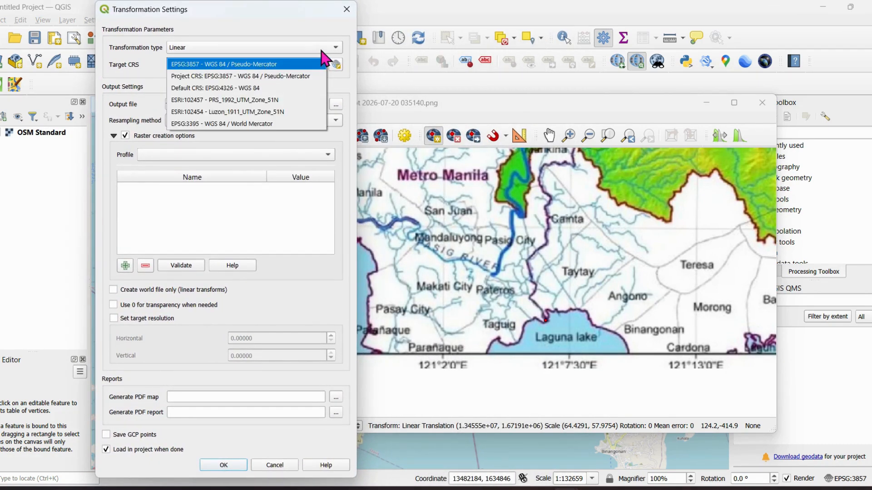
pyautogui.click(231, 466)
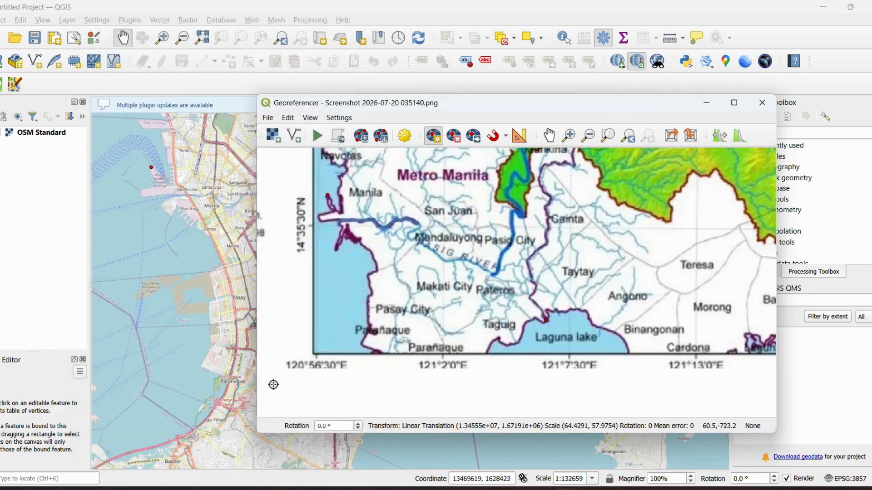
# Run the georeferencing, then close the Georeferencer and discard the GCP points
pyautogui.click(317, 136)
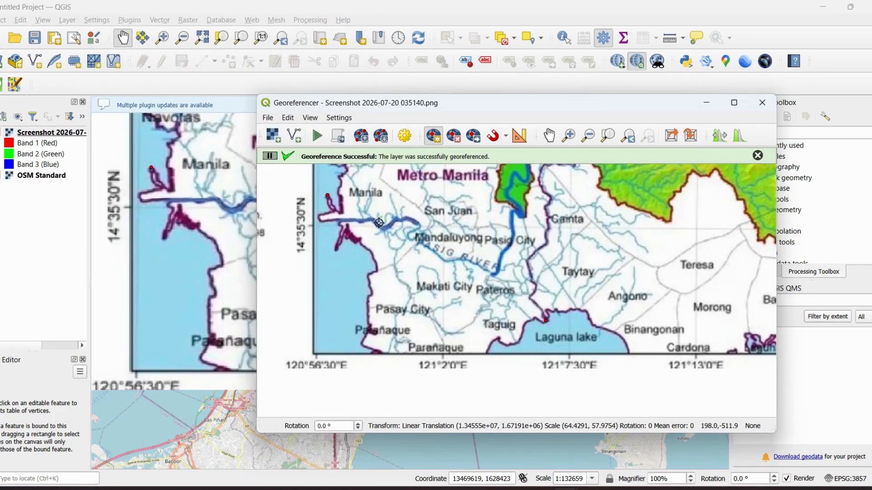
pyautogui.click(762, 103)
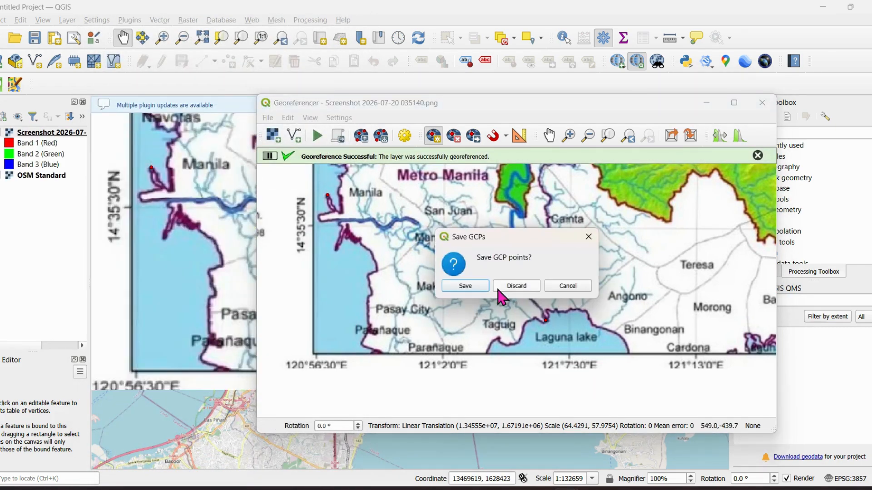
pyautogui.click(518, 286)
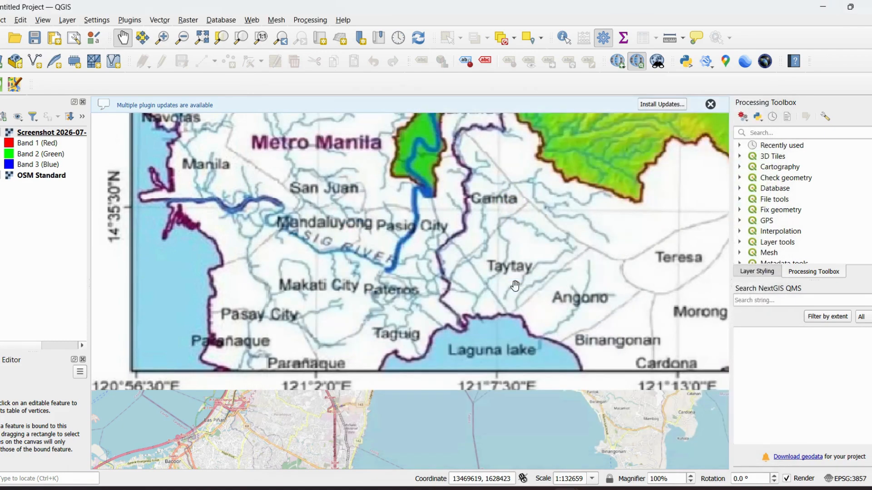
# Create a new Polygon shapefile layer with file name boundaryofmarikinariver and CRS EPSG:4326 - WGS 84
pyautogui.scroll(-1, 462, 232)
pyautogui.scroll(-1, 462, 232)
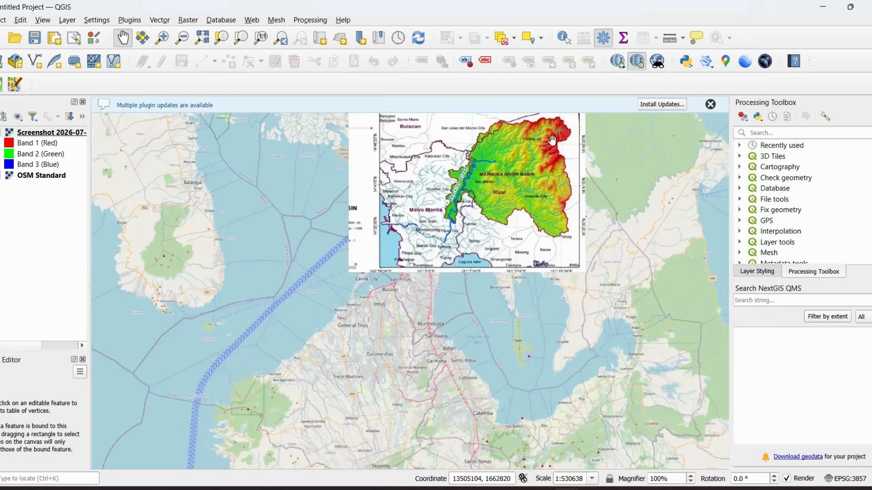
pyautogui.scroll(-1, 489, 164)
pyautogui.scroll(1, 491, 158)
pyautogui.scroll(1, 500, 143)
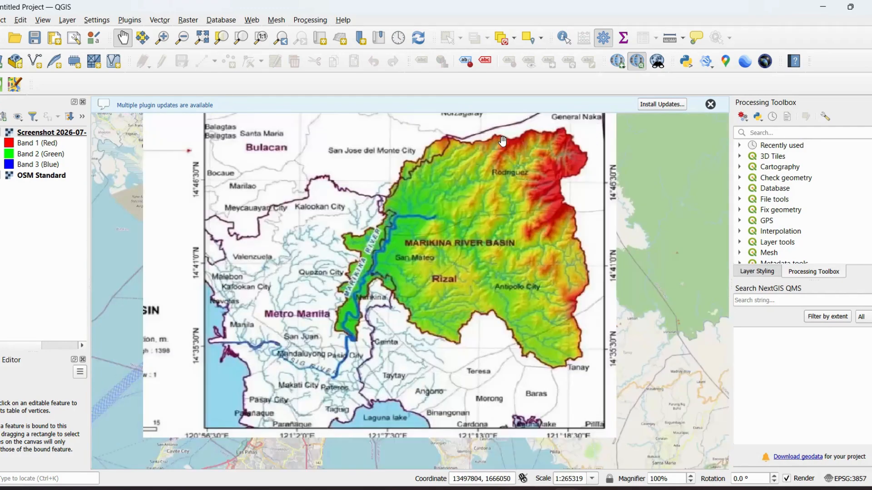
pyautogui.click(74, 20)
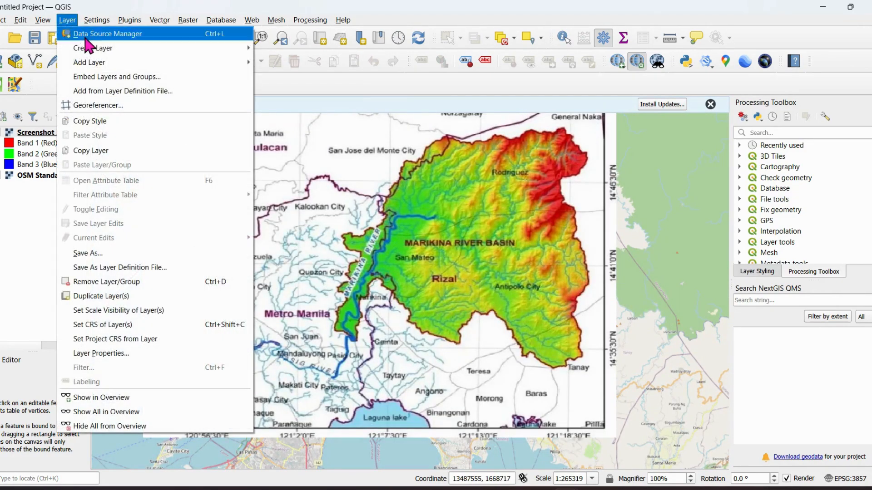
pyautogui.moveTo(105, 63)
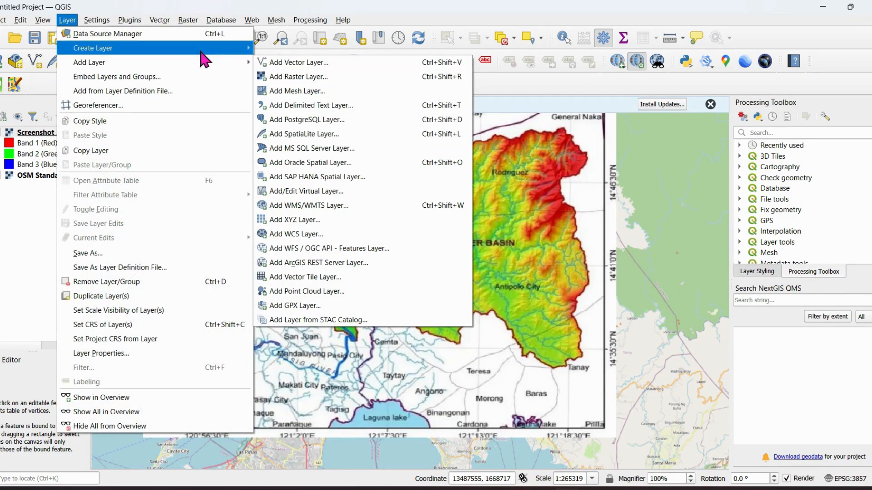
pyautogui.moveTo(93, 48)
pyautogui.click(318, 62)
pyautogui.click(247, 58)
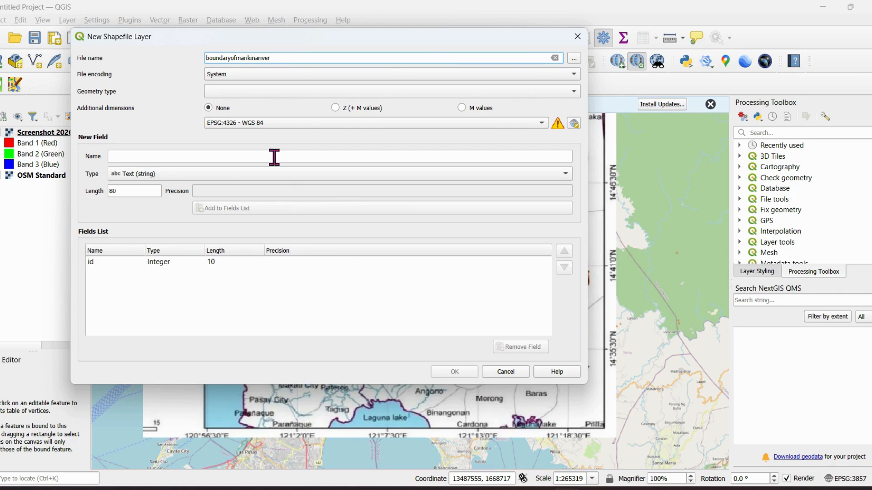
pyautogui.click(241, 91)
pyautogui.click(245, 139)
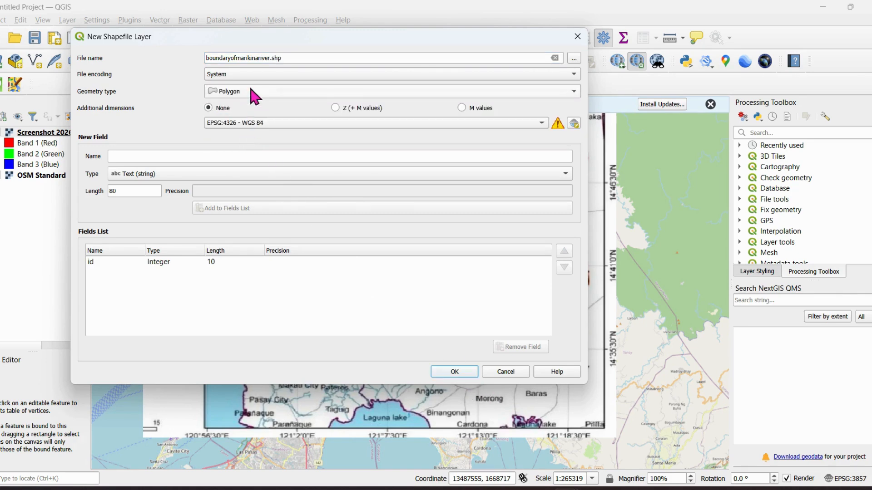
pyautogui.click(454, 372)
# Digitize the Marikina River Basin as one polygon in boundaryofmarikinariver, tracing the coloured basin's outline on the scanned map, and hide the map layer
pyautogui.click(162, 61)
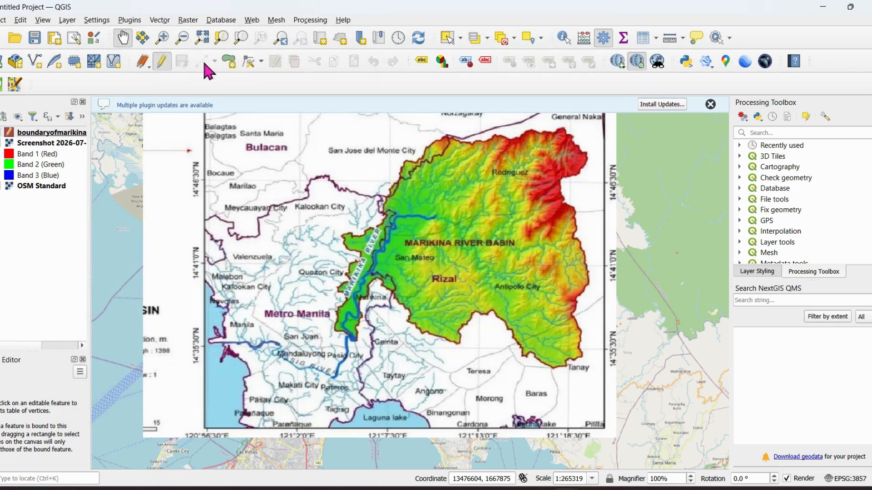
pyautogui.click(229, 61)
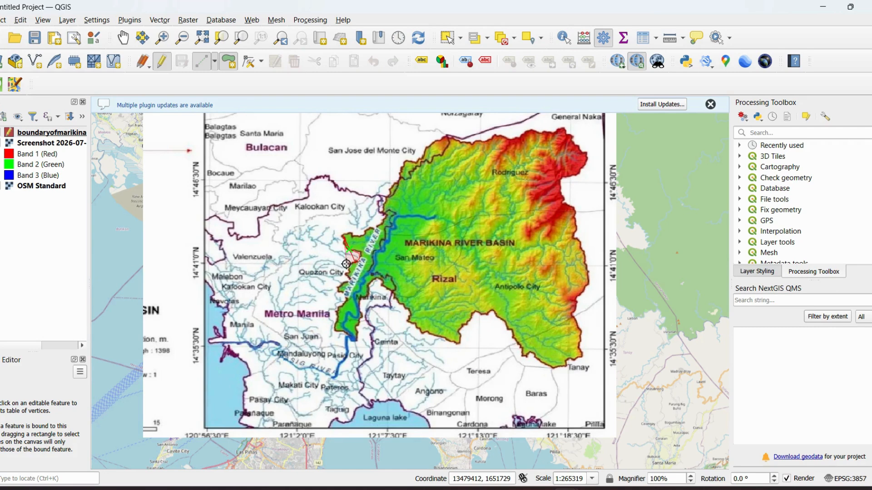
pyautogui.click(346, 298)
pyautogui.click(339, 310)
pyautogui.click(338, 330)
pyautogui.click(354, 341)
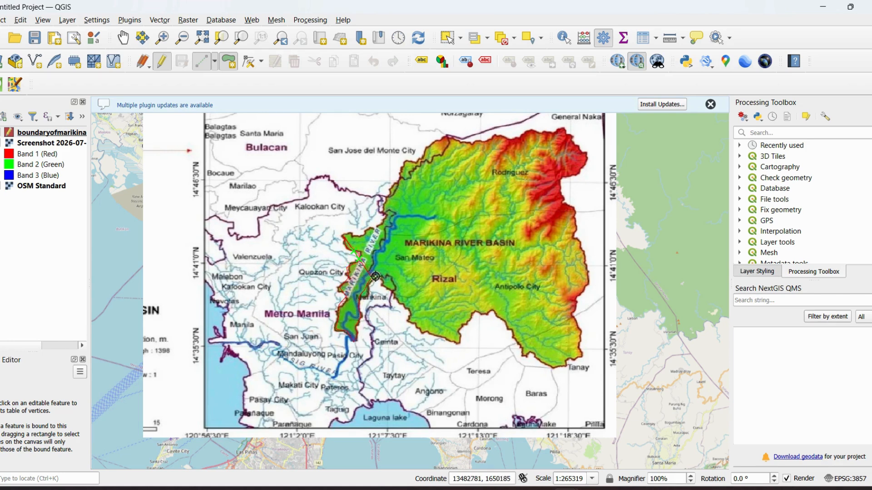
pyautogui.click(393, 296)
pyautogui.click(411, 312)
pyautogui.click(409, 322)
pyautogui.click(423, 334)
pyautogui.click(439, 337)
pyautogui.click(458, 342)
pyautogui.click(460, 328)
pyautogui.click(470, 326)
pyautogui.click(473, 314)
pyautogui.click(481, 315)
pyautogui.click(489, 312)
pyautogui.click(506, 322)
pyautogui.click(512, 331)
pyautogui.click(515, 338)
pyautogui.click(521, 346)
pyautogui.click(522, 352)
pyautogui.click(529, 359)
pyautogui.click(533, 354)
pyautogui.click(541, 358)
pyautogui.click(549, 364)
pyautogui.click(556, 367)
pyautogui.click(561, 365)
pyautogui.click(566, 362)
pyautogui.click(577, 360)
pyautogui.click(581, 357)
pyautogui.click(579, 346)
pyautogui.click(577, 333)
pyautogui.click(573, 323)
pyautogui.click(572, 312)
pyautogui.click(575, 305)
pyautogui.click(577, 295)
pyautogui.click(587, 285)
pyautogui.click(585, 259)
pyautogui.click(585, 249)
pyautogui.click(574, 238)
pyautogui.click(576, 228)
pyautogui.click(576, 219)
pyautogui.click(573, 209)
pyautogui.click(564, 202)
pyautogui.click(560, 194)
pyautogui.click(561, 182)
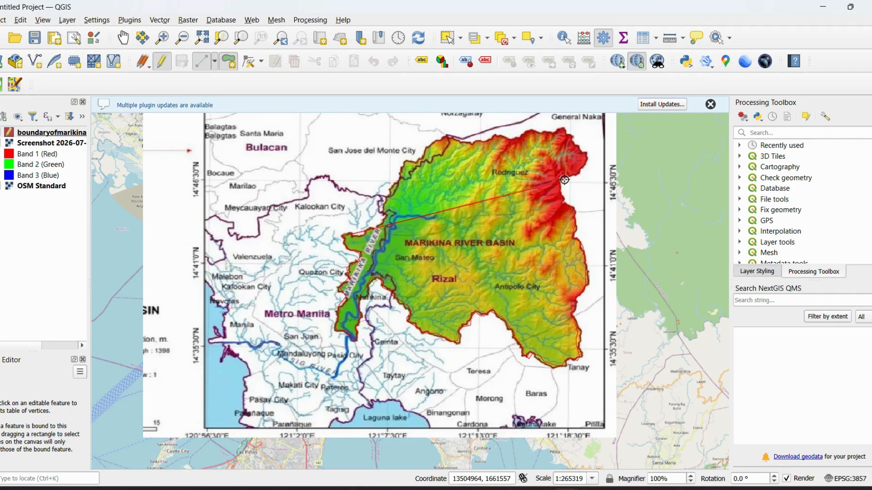
pyautogui.click(579, 176)
pyautogui.click(586, 165)
pyautogui.click(587, 158)
pyautogui.click(579, 149)
pyautogui.click(570, 143)
pyautogui.click(565, 136)
pyautogui.click(560, 131)
pyautogui.click(551, 131)
pyautogui.click(540, 132)
pyautogui.click(529, 133)
pyautogui.click(521, 135)
pyautogui.click(512, 138)
pyautogui.click(495, 135)
pyautogui.click(486, 138)
pyautogui.click(479, 143)
pyautogui.click(464, 146)
pyautogui.click(454, 142)
pyautogui.click(424, 150)
pyautogui.click(417, 161)
pyautogui.click(402, 161)
pyautogui.click(400, 176)
pyautogui.click(384, 199)
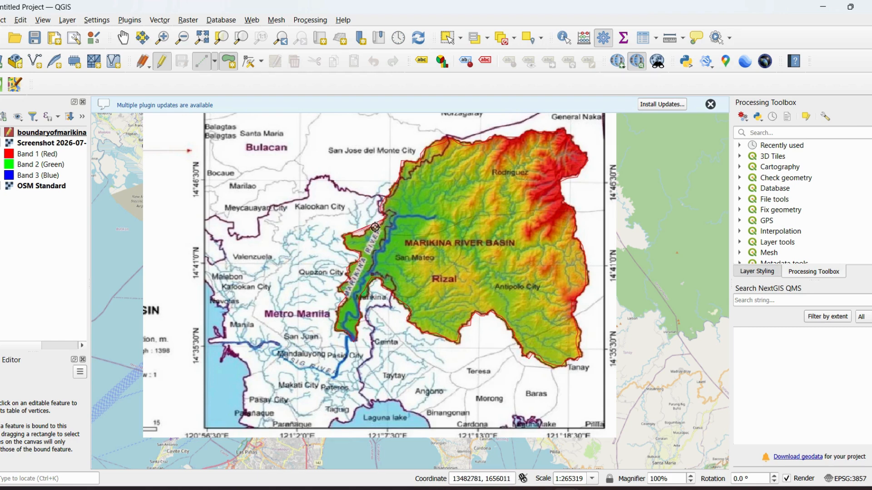
pyautogui.rightClick(352, 233)
pyautogui.click(399, 292)
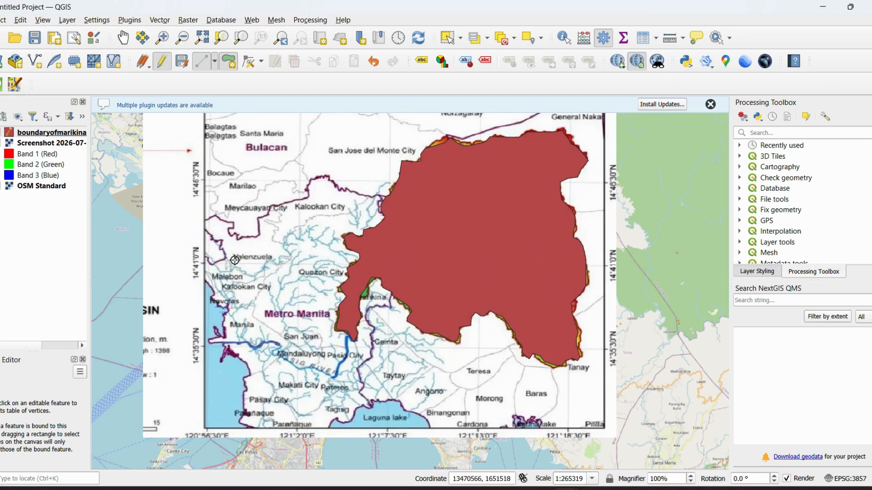
pyautogui.click(2, 144)
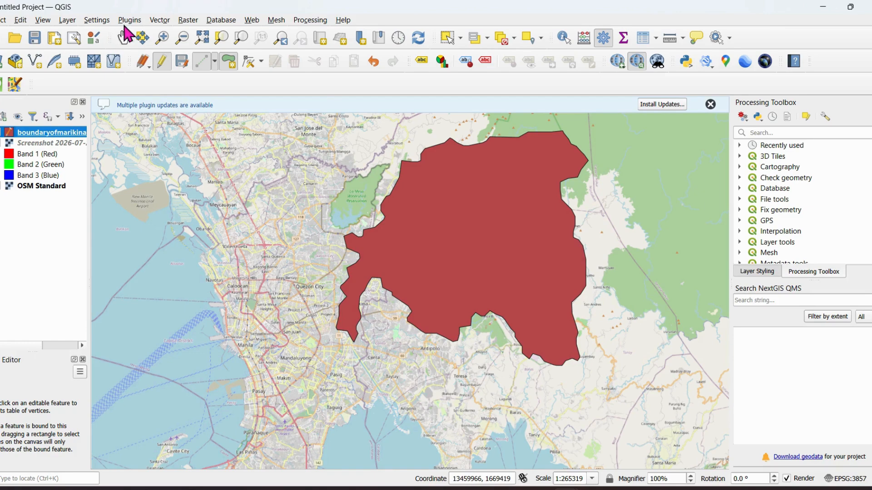
# Add luz (1).tif from Downloads as a raster layer, using the Luzon 1911 to WGS 84 (1) transformation
pyautogui.click(63, 20)
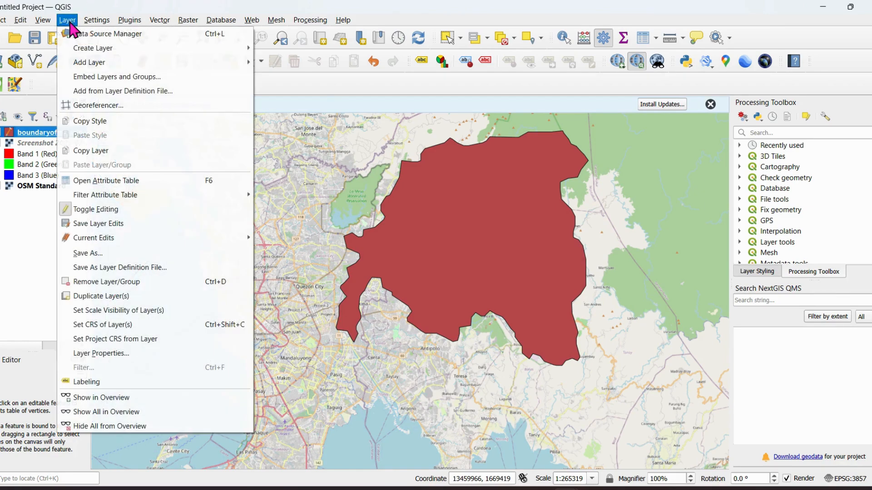
pyautogui.moveTo(126, 64)
pyautogui.click(336, 77)
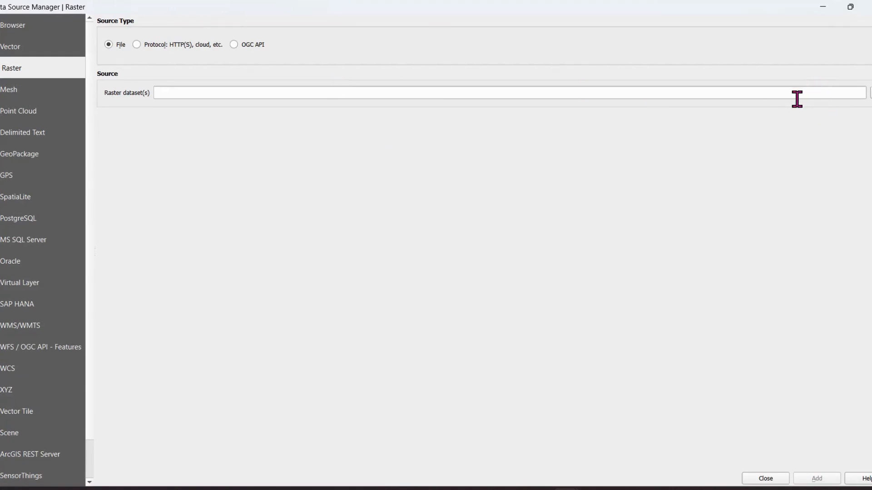
pyautogui.click(797, 98)
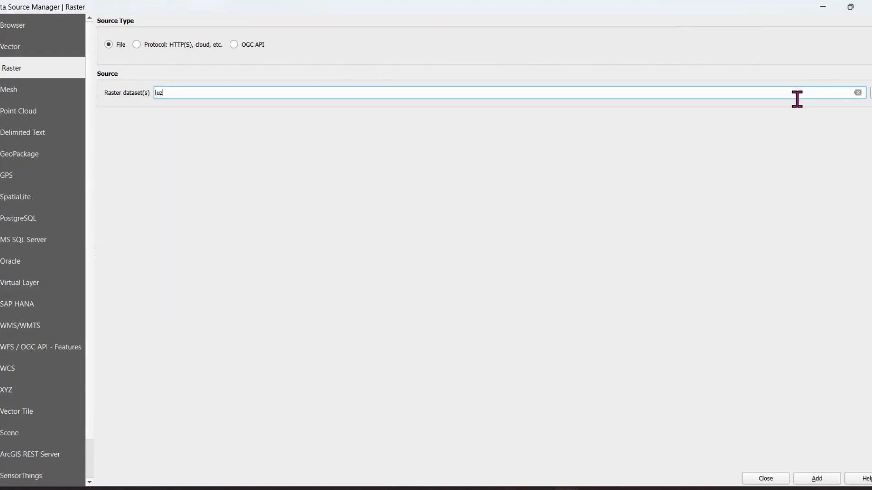
pyautogui.click(871, 93)
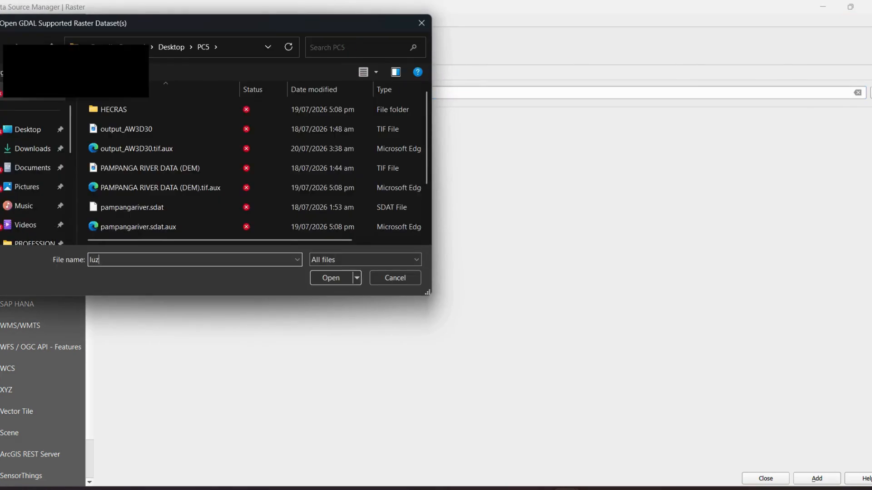
pyautogui.click(362, 46)
pyautogui.write('luz')
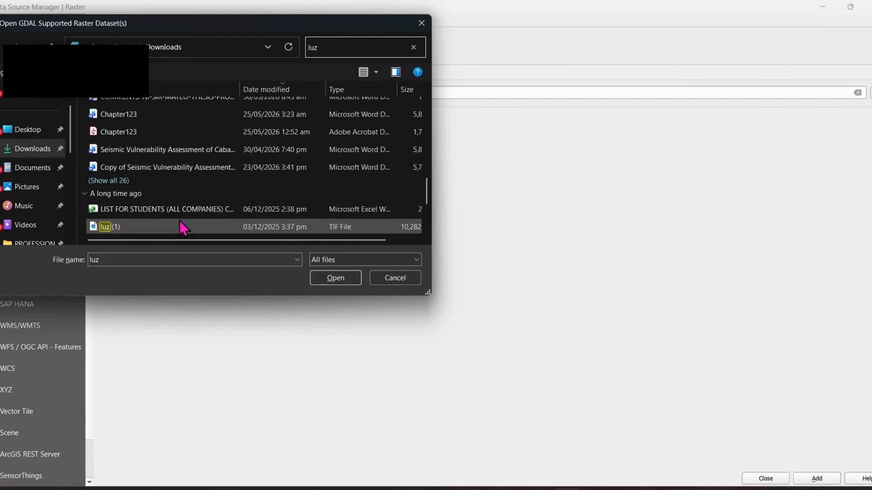
pyautogui.click(163, 228)
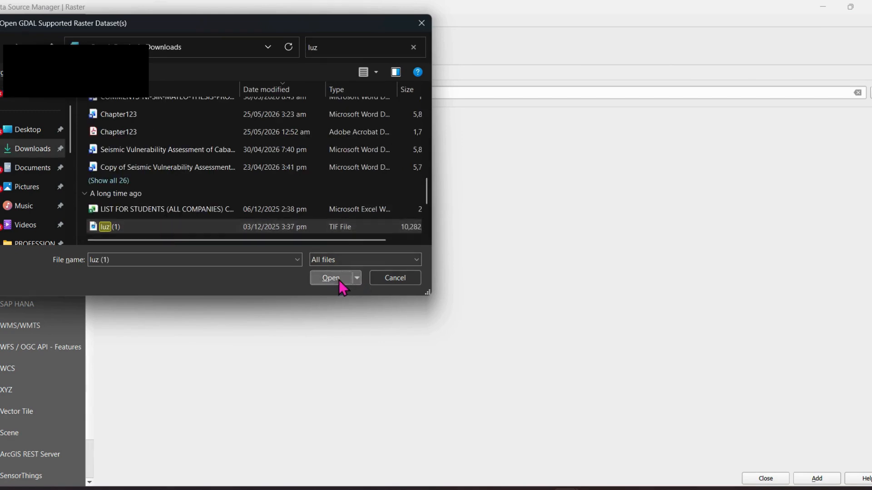
pyautogui.click(339, 280)
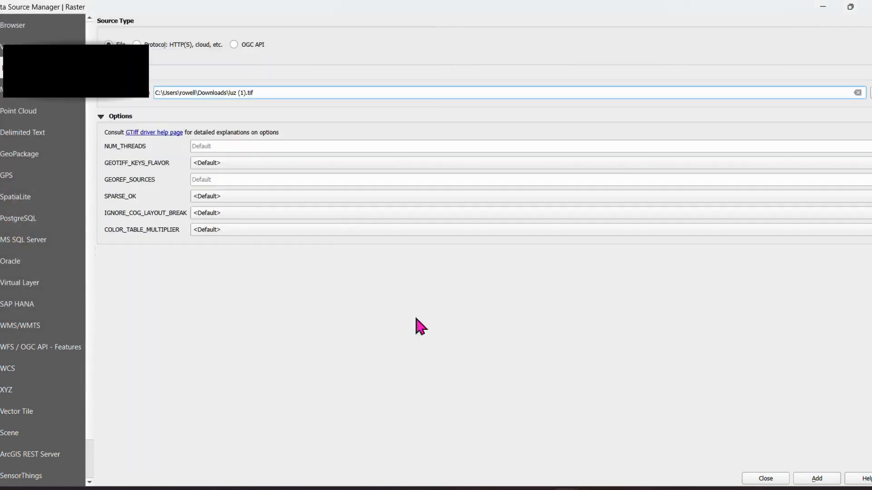
pyautogui.click(817, 479)
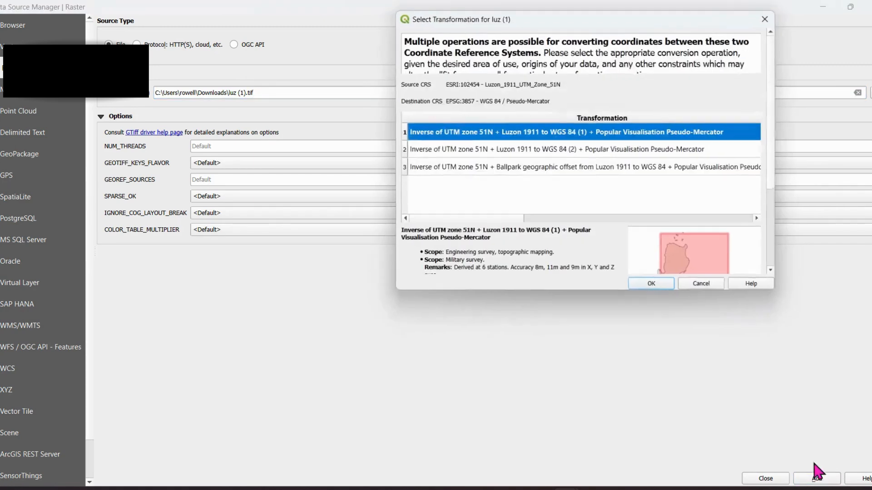
pyautogui.click(656, 288)
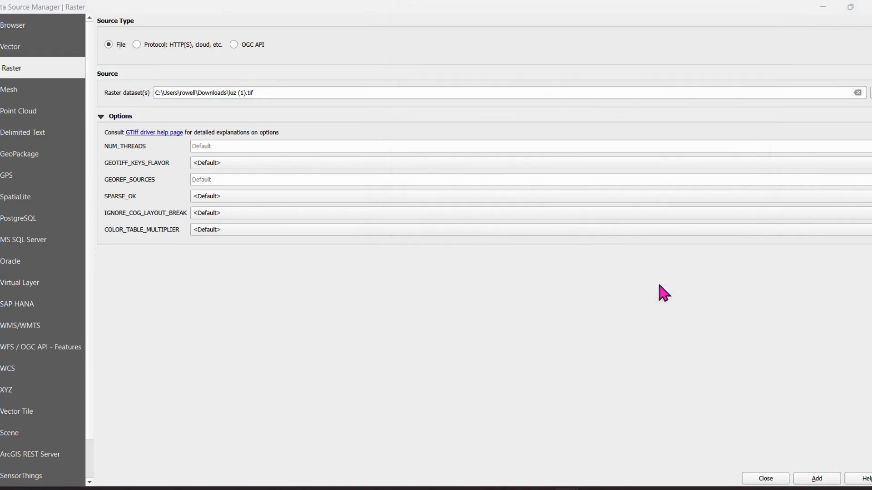
pyautogui.click(823, 7)
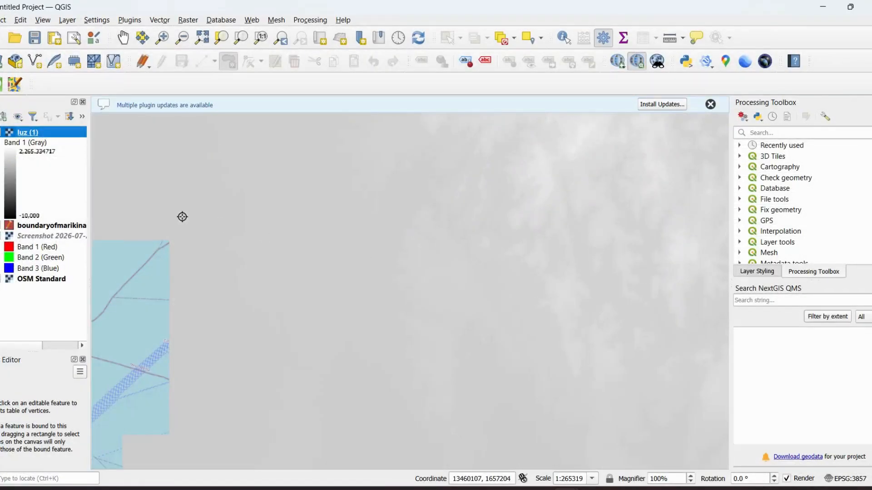
pyautogui.scroll(-2, 366, 233)
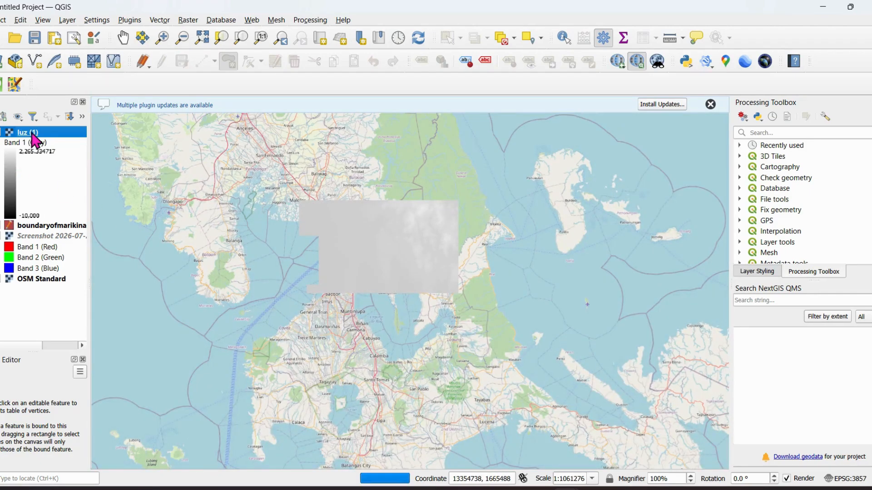
pyautogui.click(50, 226)
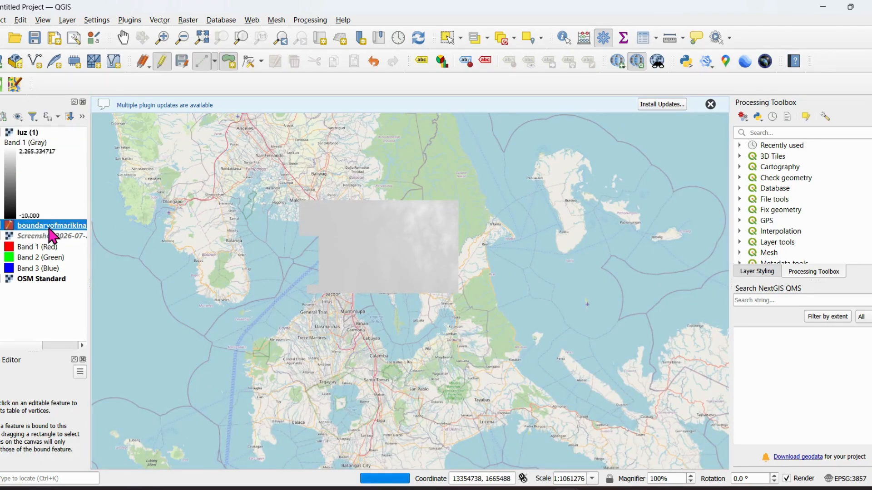
pyautogui.doubleClick(46, 226)
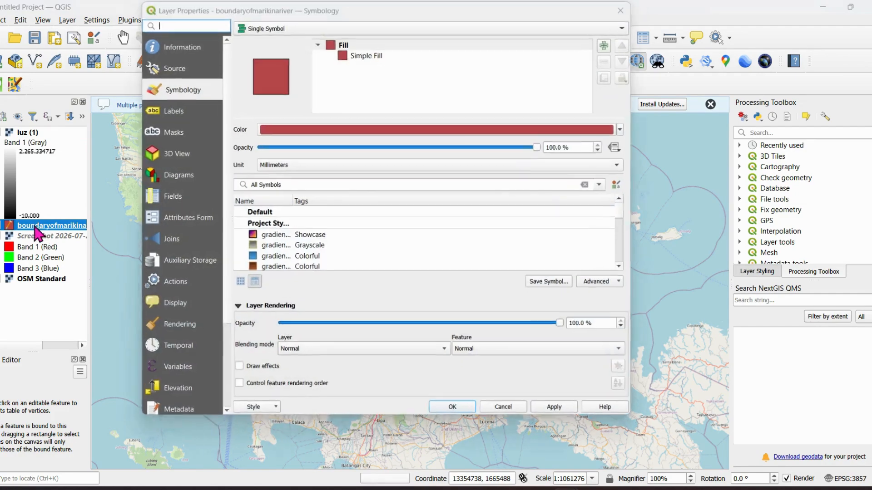
pyautogui.click(621, 9)
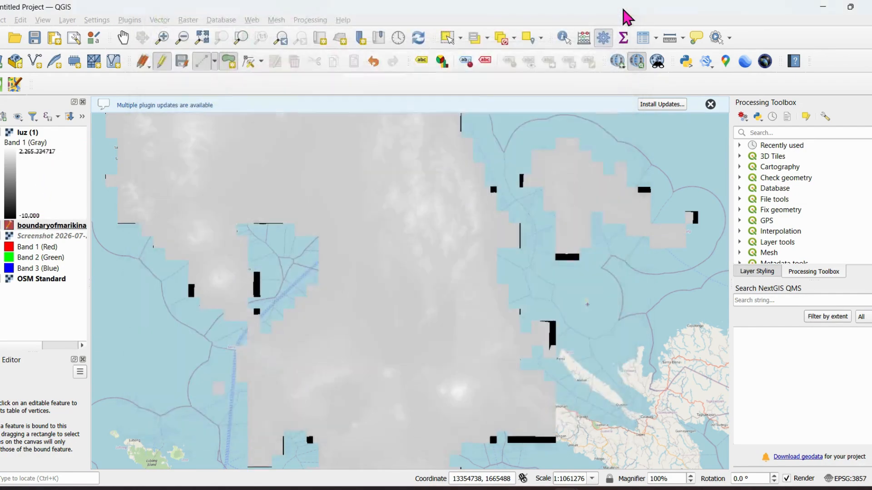
# Move the boundaryofmarikinariver layer above luz (1) and hide the OSM Standard basemap
pyautogui.moveTo(39, 230); pyautogui.dragTo(35, 131)
pyautogui.scroll(2, 397, 223)
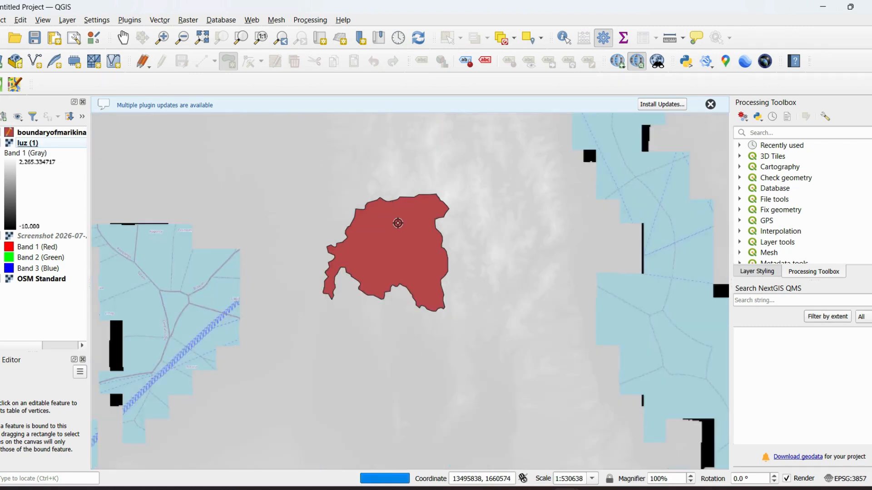
pyautogui.click(1, 280)
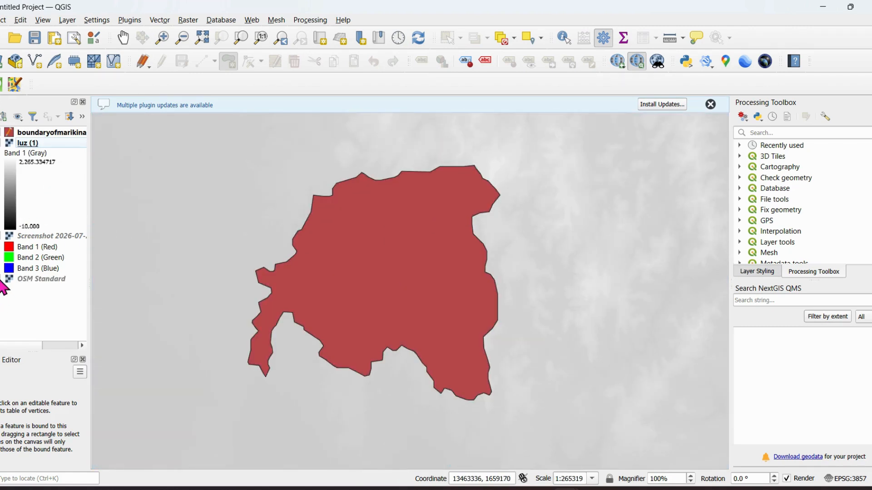
# Run Fix geometries on boundaryofmarikinariver with the Structure repair method, creating a temporary output layer
pyautogui.click(34, 134)
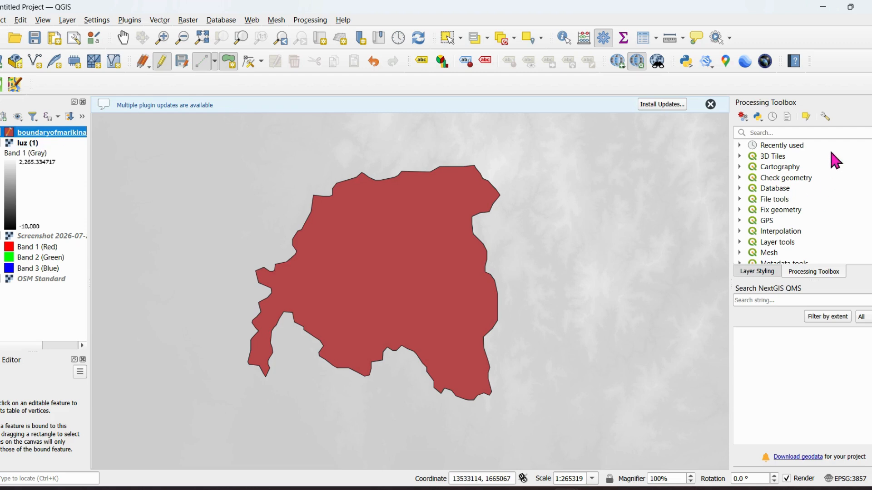
pyautogui.click(793, 132)
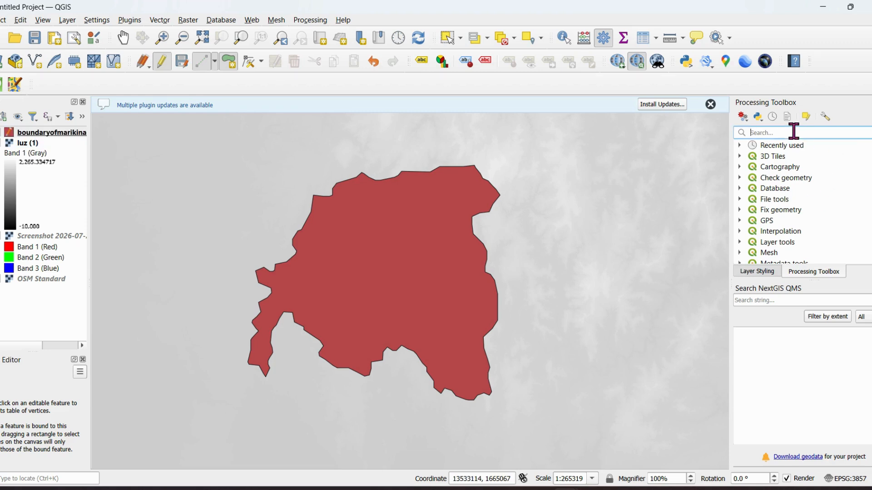
pyautogui.write('fix')
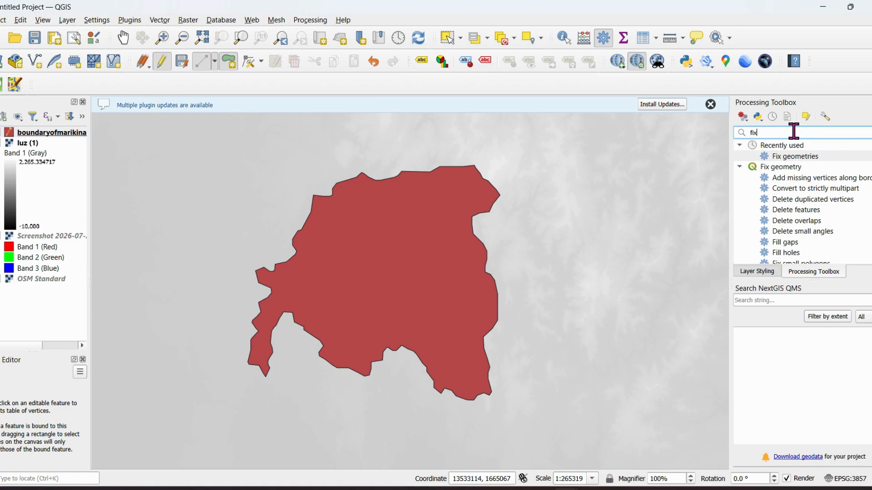
pyautogui.doubleClick(803, 158)
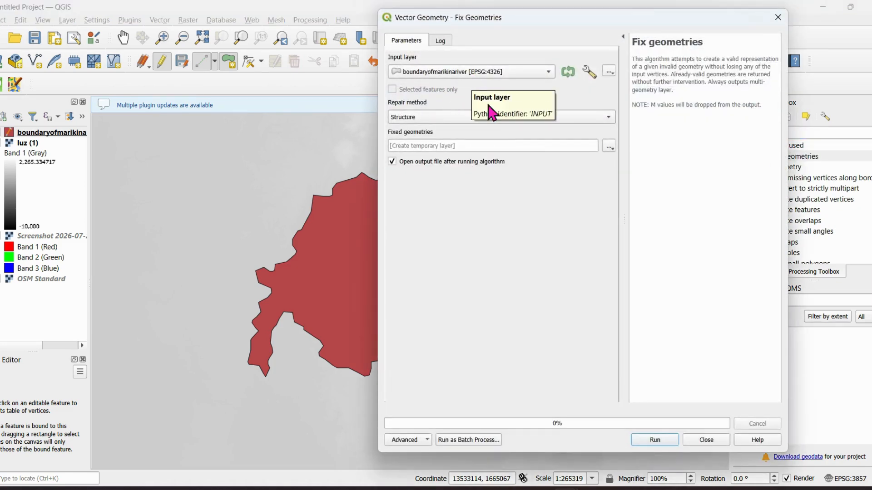
pyautogui.click(668, 438)
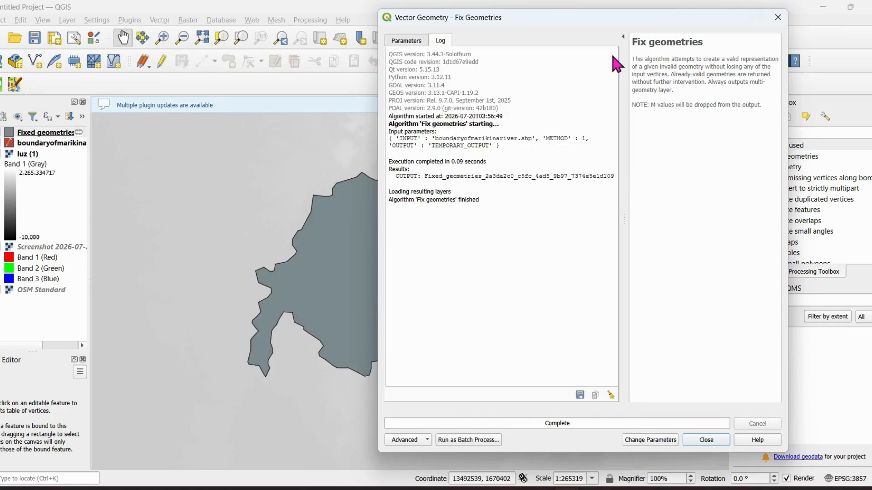
pyautogui.click(777, 17)
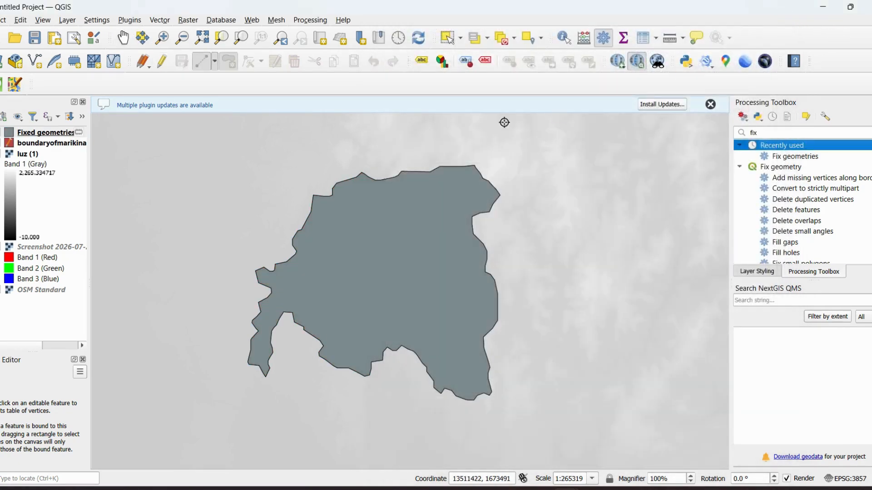
# Hide the original boundaryofmarikinariver layer and style the Fixed geometries layer with the outline black symbol
pyautogui.click(4, 134)
pyautogui.click(2, 145)
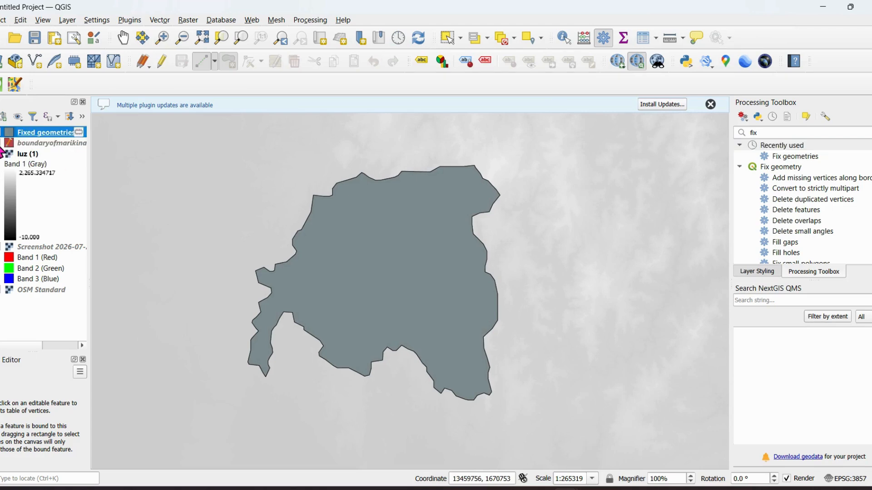
pyautogui.rightClick(34, 141)
pyautogui.click(67, 448)
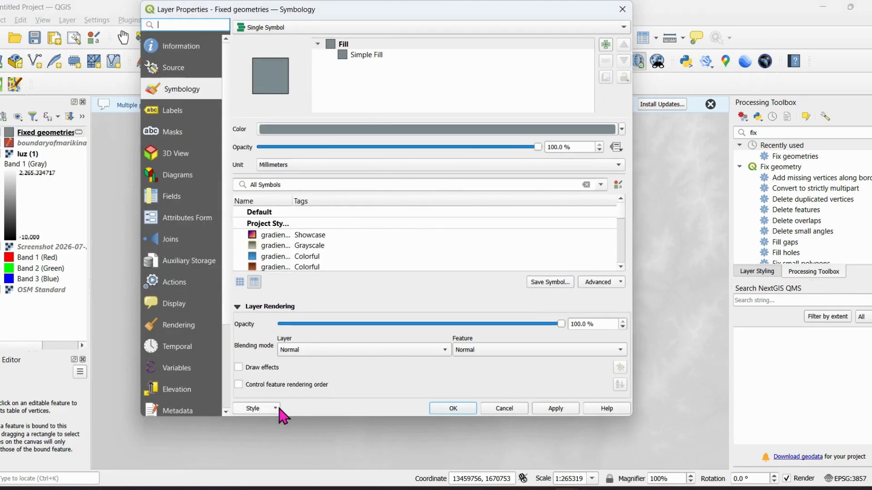
pyautogui.scroll(-5, 294, 254)
pyautogui.scroll(-3, 294, 254)
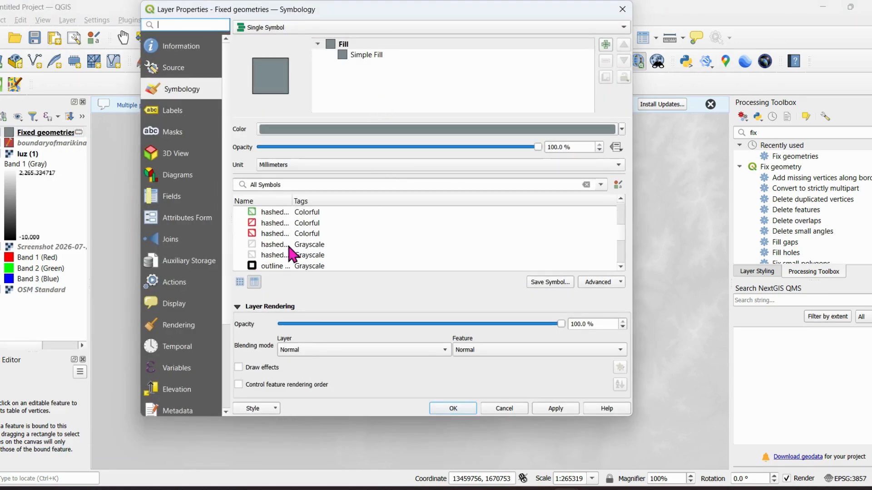
pyautogui.click(284, 235)
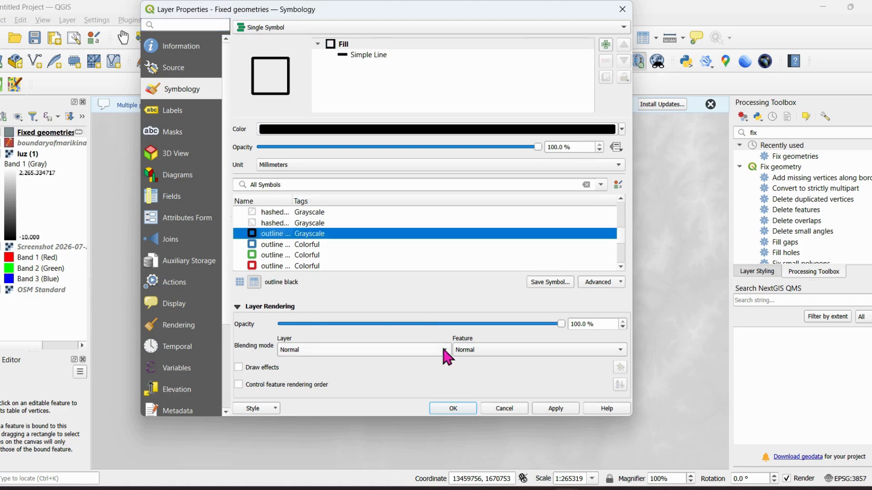
pyautogui.click(453, 409)
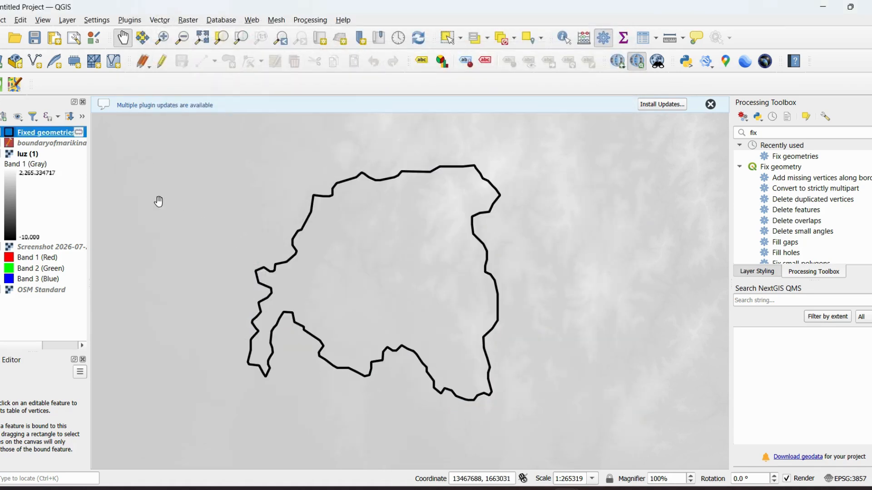
pyautogui.click(25, 156)
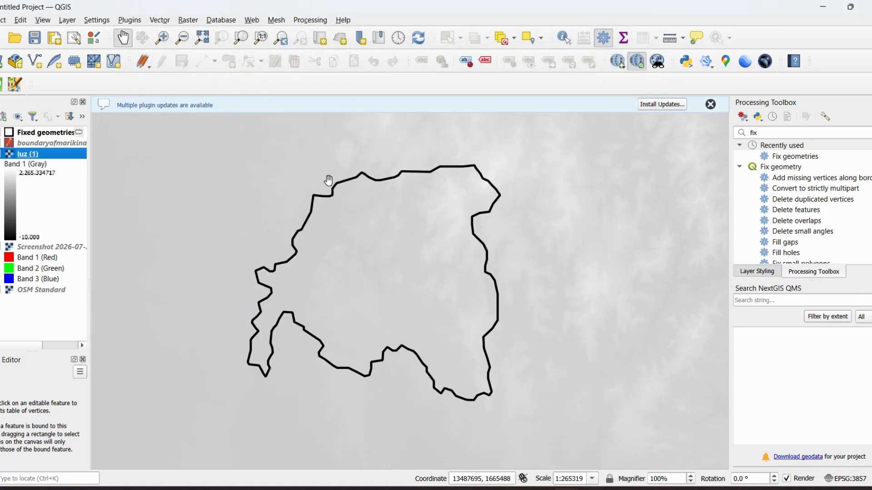
pyautogui.click(188, 20)
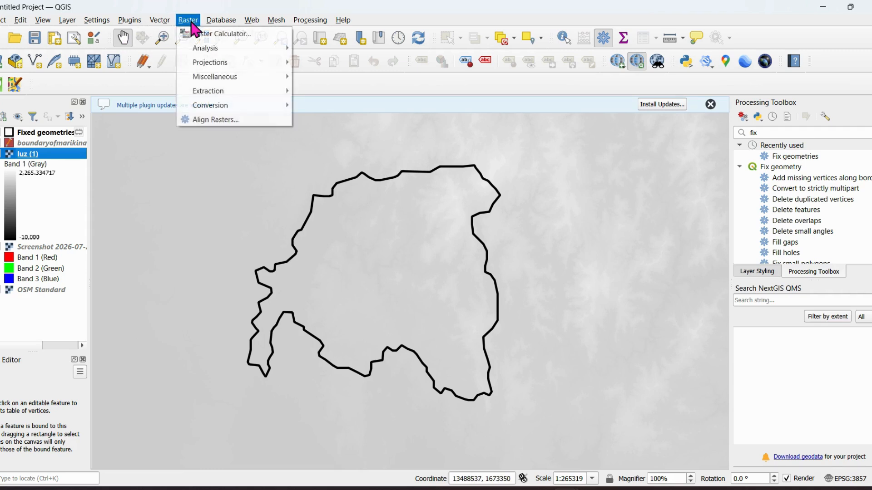
pyautogui.moveTo(214, 109)
pyautogui.moveTo(225, 93)
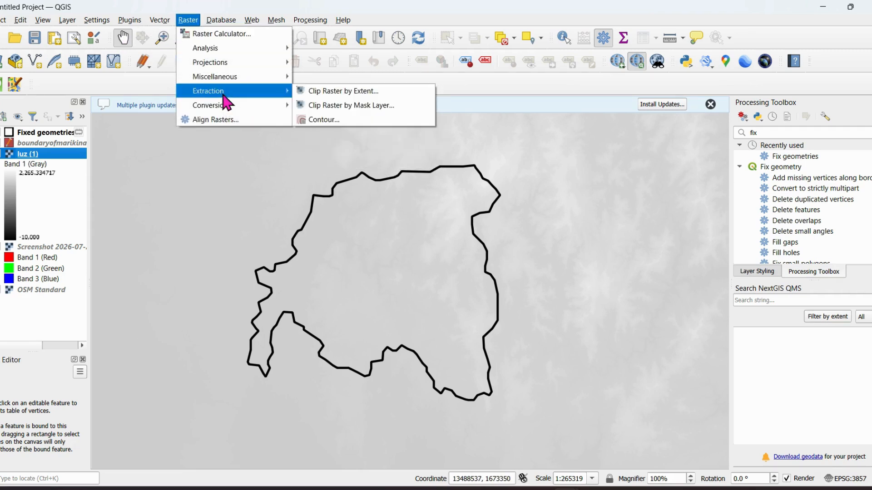
pyautogui.click(345, 105)
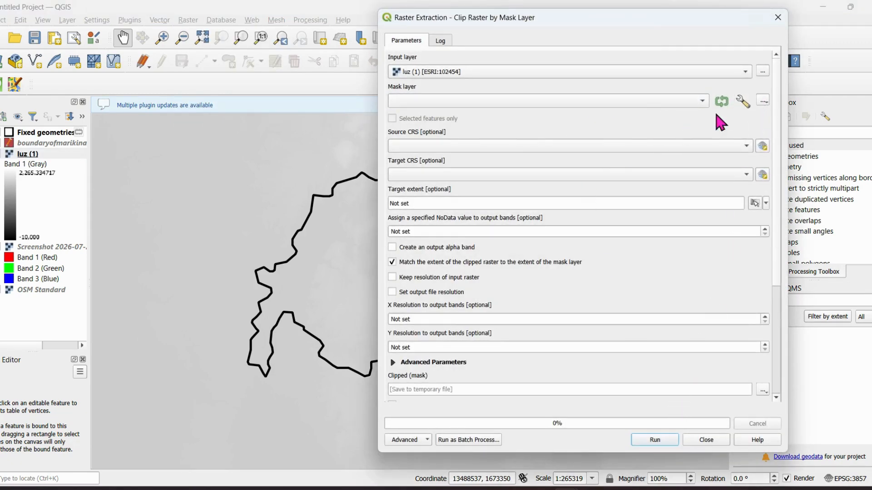
pyautogui.click(764, 101)
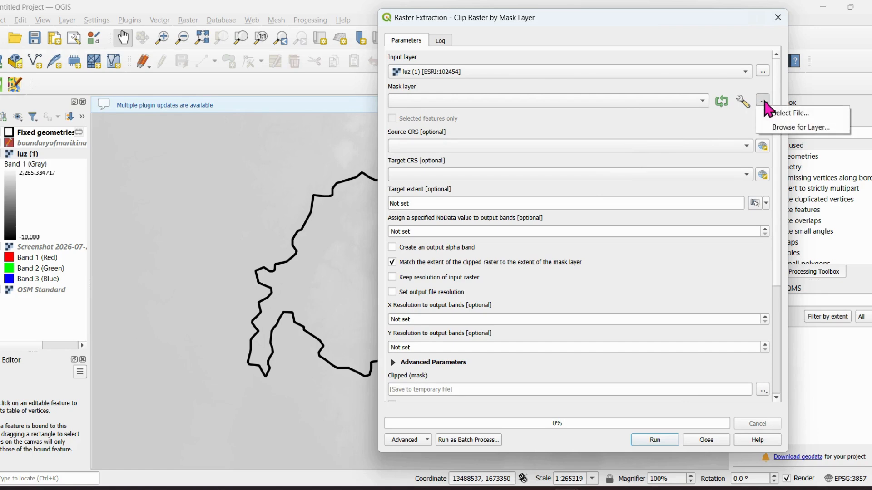
pyautogui.click(768, 22)
pyautogui.click(778, 18)
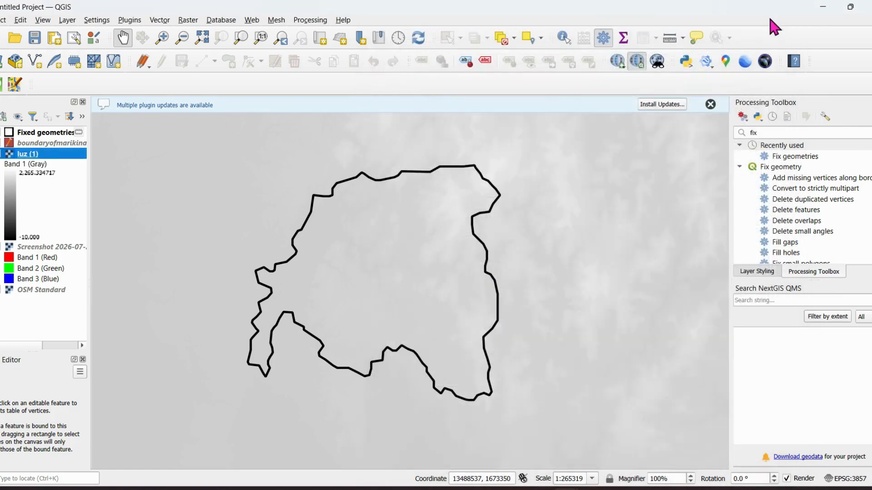
# Clip luz (1) by an extent drawn on the canvas around the basin boundary as a temporary raster, and hide luz (1)
pyautogui.click(187, 20)
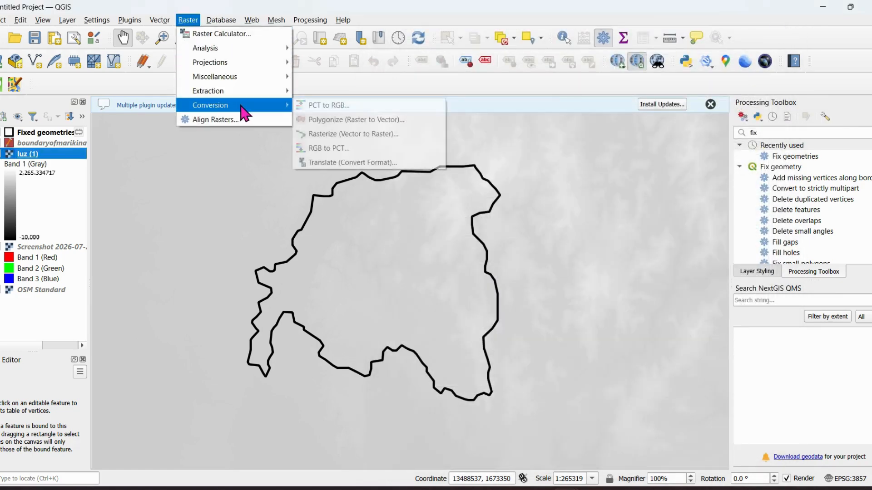
pyautogui.moveTo(264, 93)
pyautogui.click(328, 93)
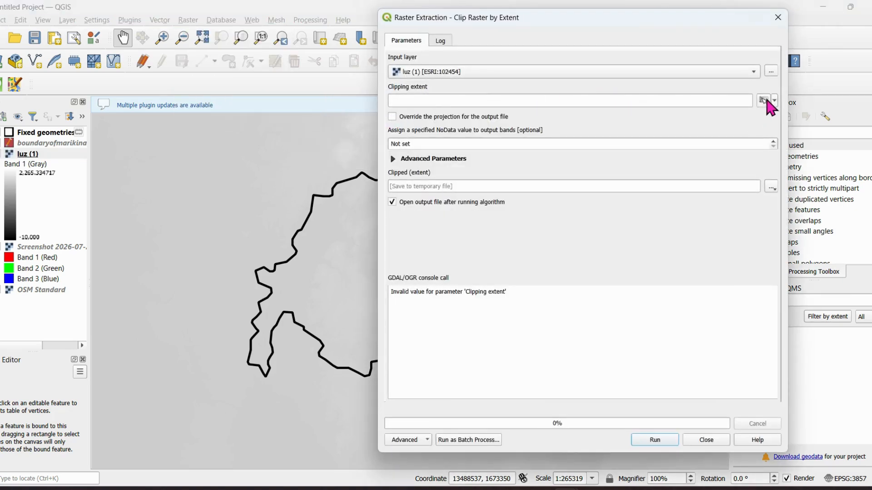
pyautogui.click(764, 100)
pyautogui.click(774, 100)
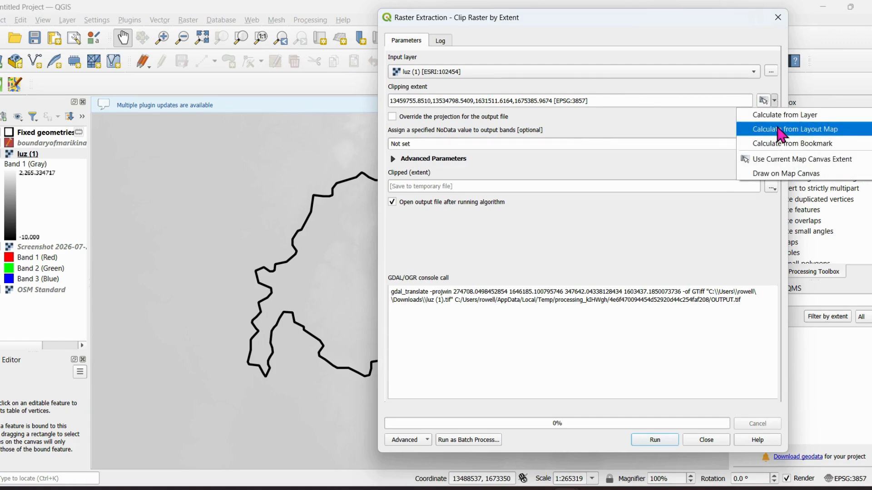
pyautogui.click(777, 176)
pyautogui.moveTo(191, 145)
pyautogui.mouseDown()
pyautogui.moveTo(522, 360)
pyautogui.moveTo(545, 417)
pyautogui.moveTo(557, 419)
pyautogui.mouseUp()
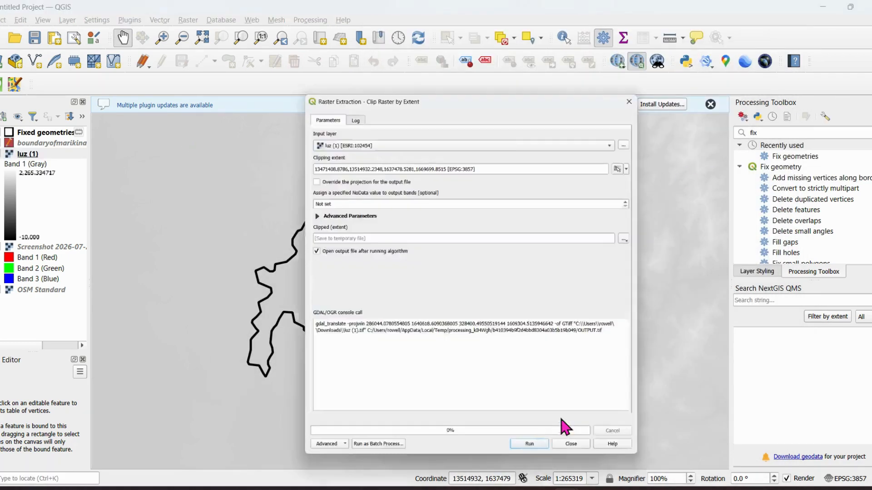
pyautogui.click(666, 443)
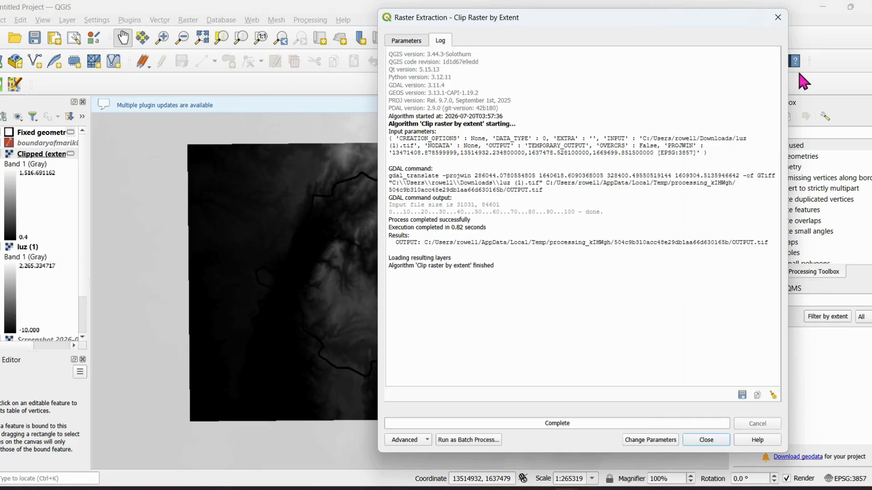
pyautogui.click(778, 18)
pyautogui.click(2, 247)
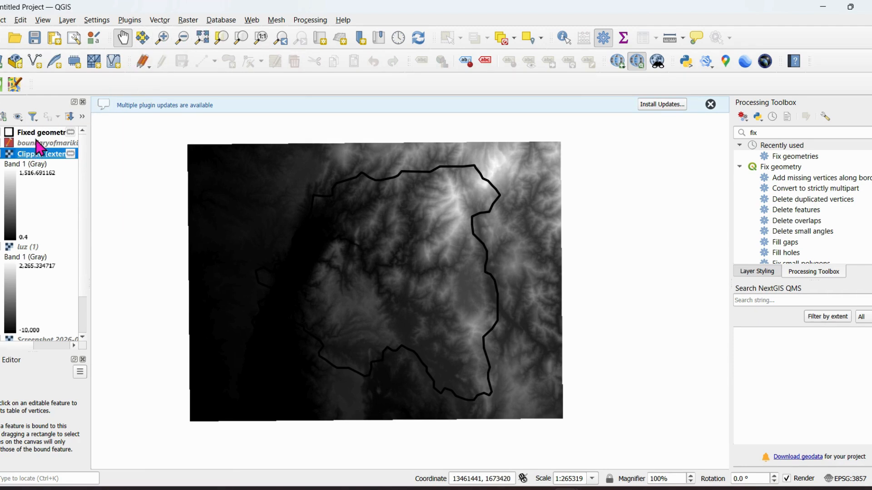
pyautogui.rightClick(37, 156)
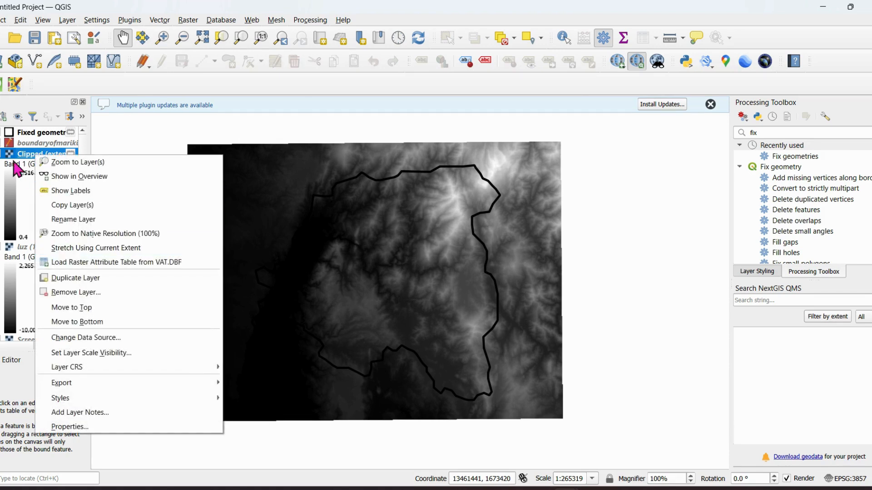
pyautogui.moveTo(199, 142); pyautogui.dragTo(437, 302)
pyautogui.scroll(-1, 132, 173)
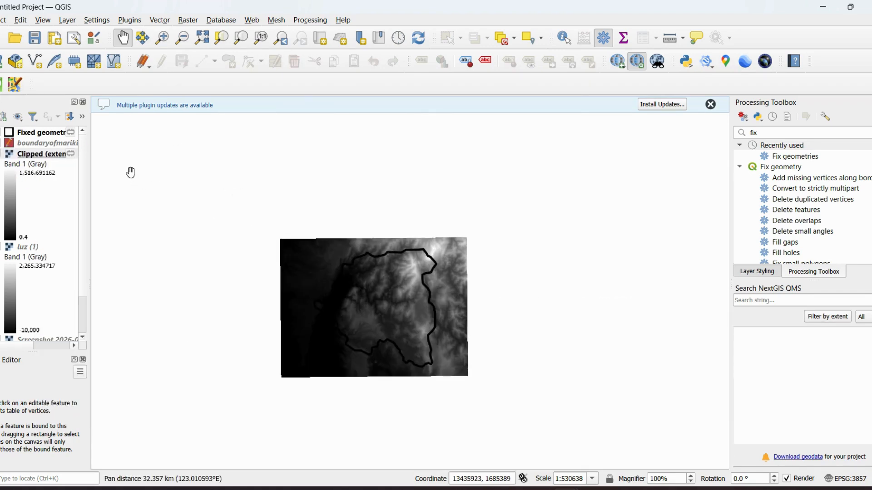
pyautogui.scroll(1, 373, 302)
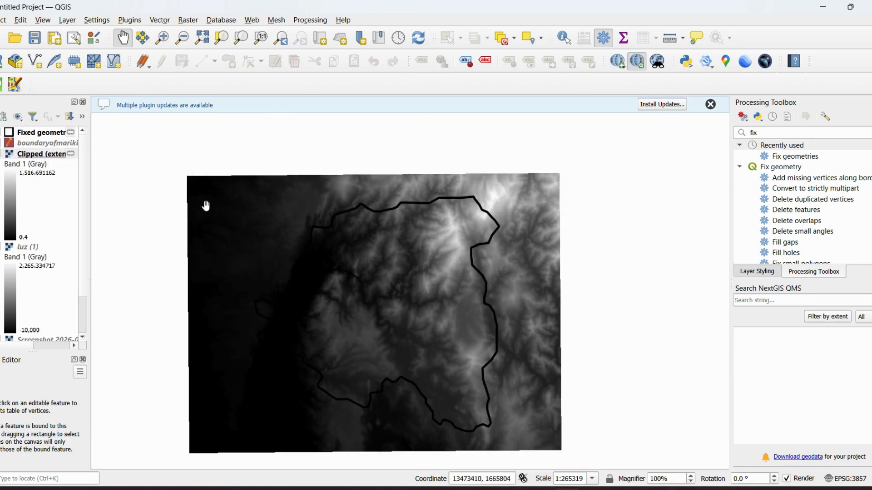
# Clip the Clipped (extent) raster with Fixed geometries as the mask layer, keeping the input resolution and saving to a temporary file
pyautogui.click(186, 21)
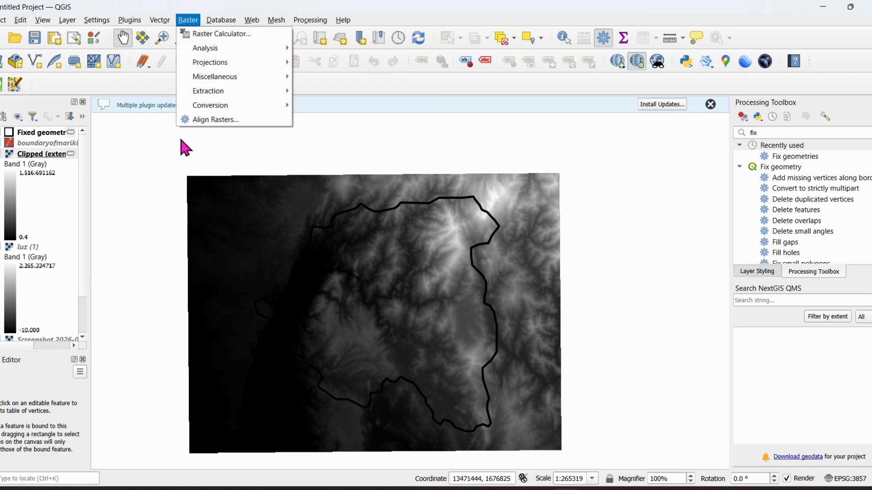
pyautogui.moveTo(219, 92)
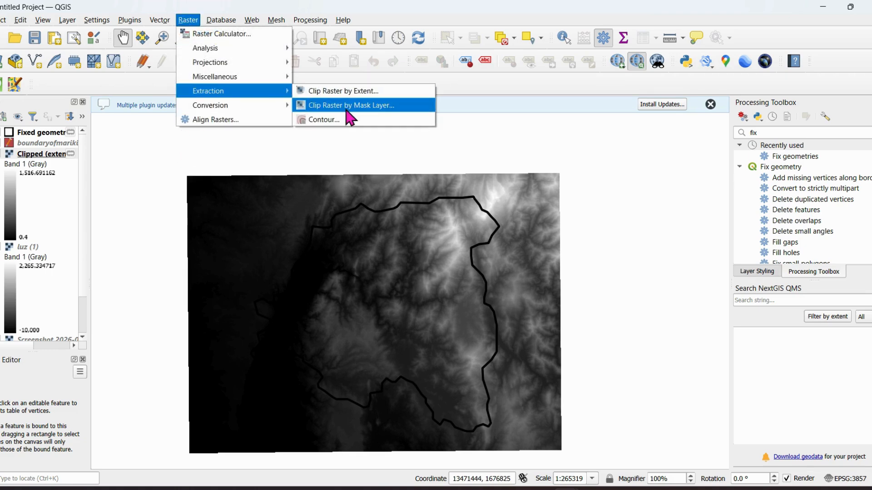
pyautogui.click(348, 109)
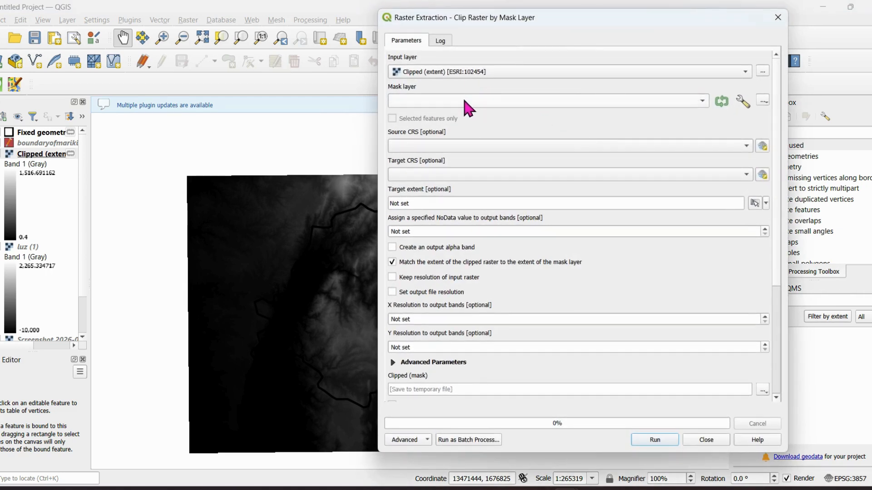
pyautogui.click(465, 99)
pyautogui.click(470, 100)
pyautogui.click(461, 101)
pyautogui.click(467, 111)
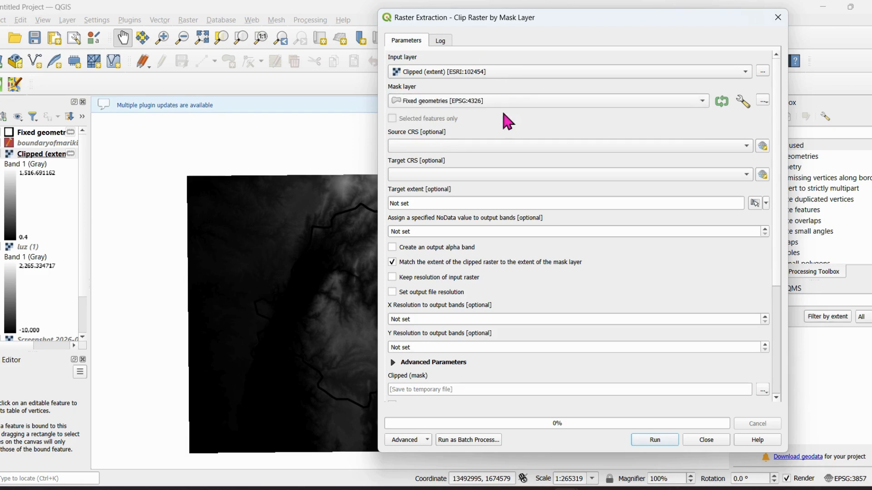
pyautogui.scroll(-5, 626, 265)
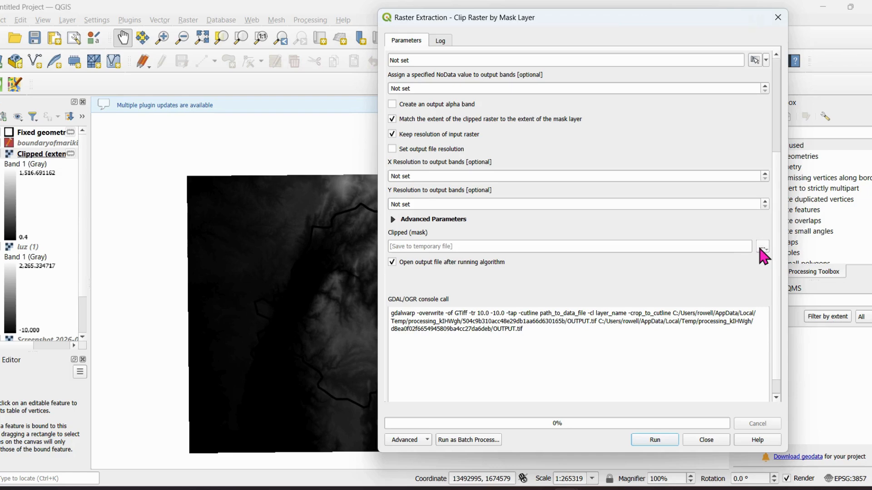
pyautogui.click(657, 440)
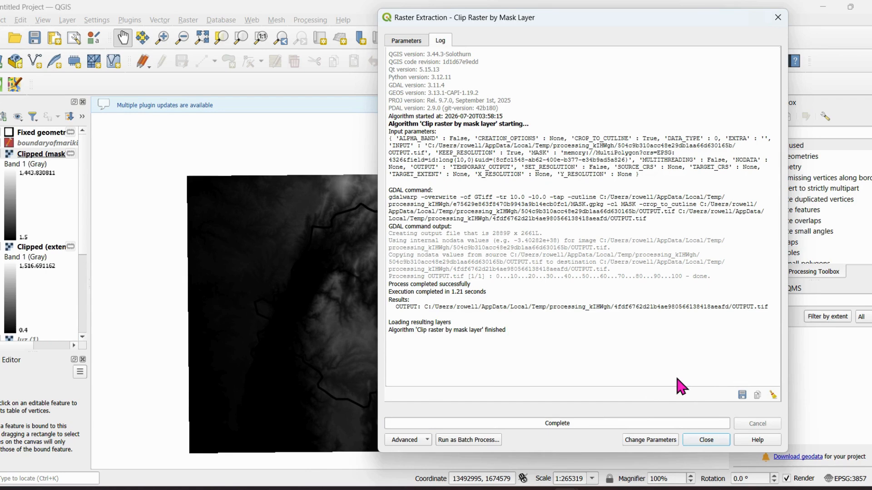
pyautogui.click(707, 440)
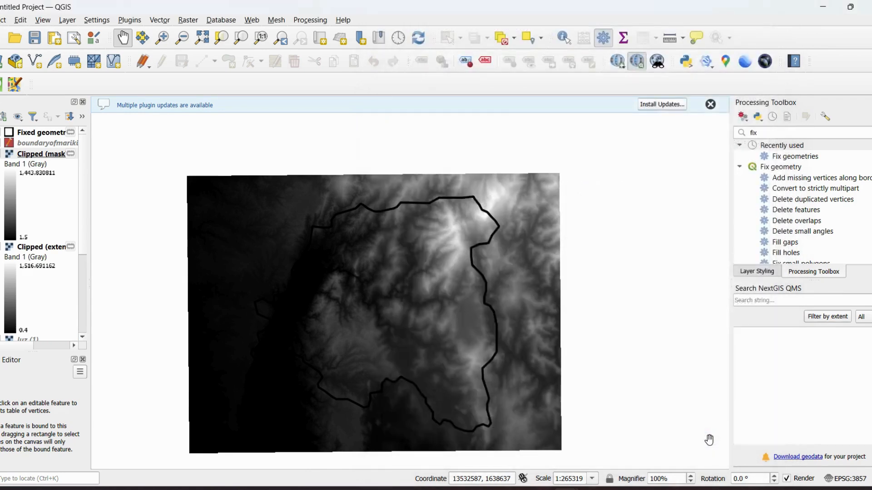
pyautogui.click(31, 133)
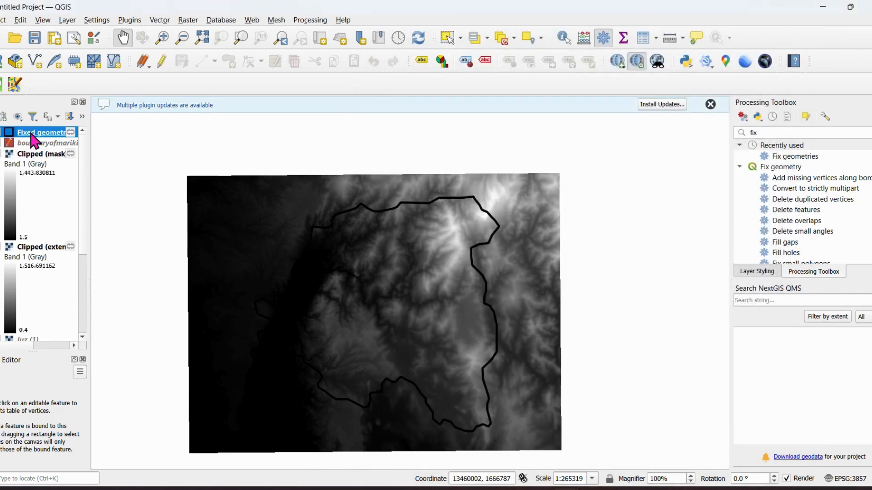
pyautogui.click(32, 154)
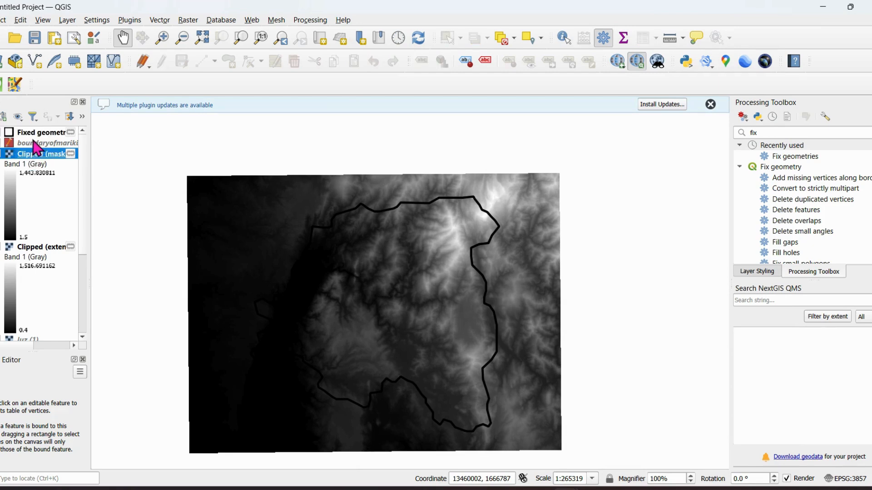
pyautogui.click(35, 135)
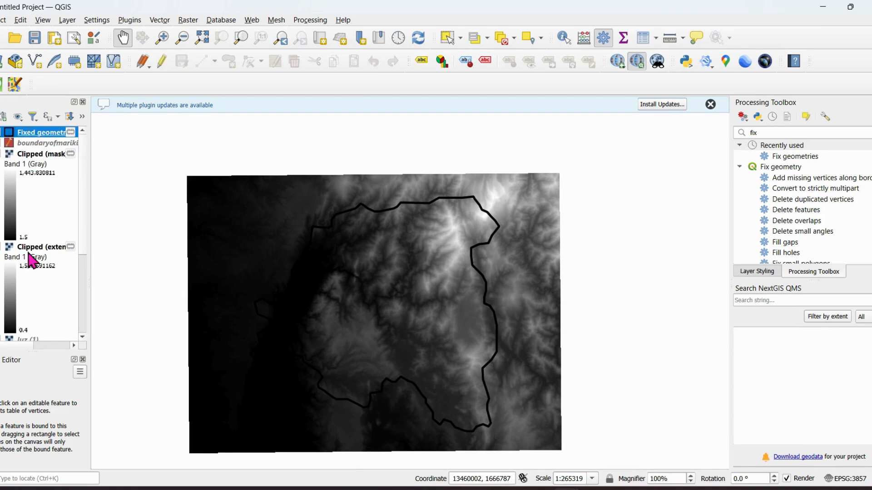
pyautogui.scroll(-2, 32, 259)
pyautogui.scroll(-2, 28, 256)
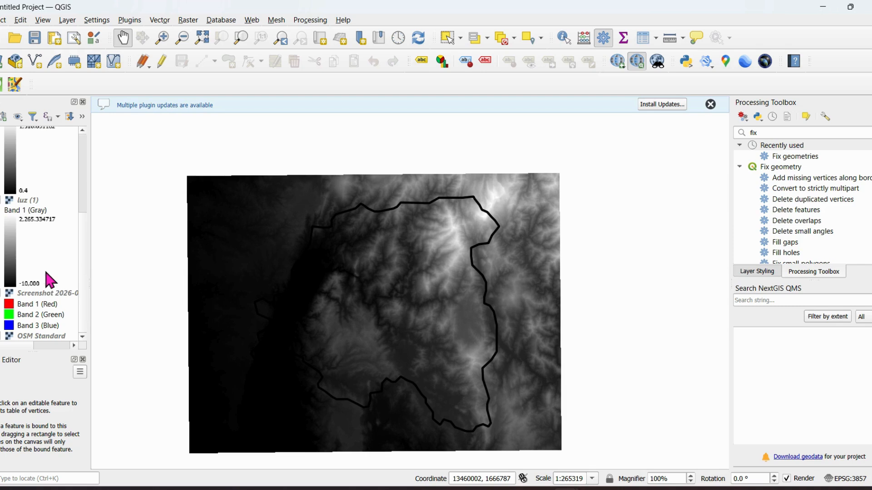
pyautogui.scroll(4, 21, 302)
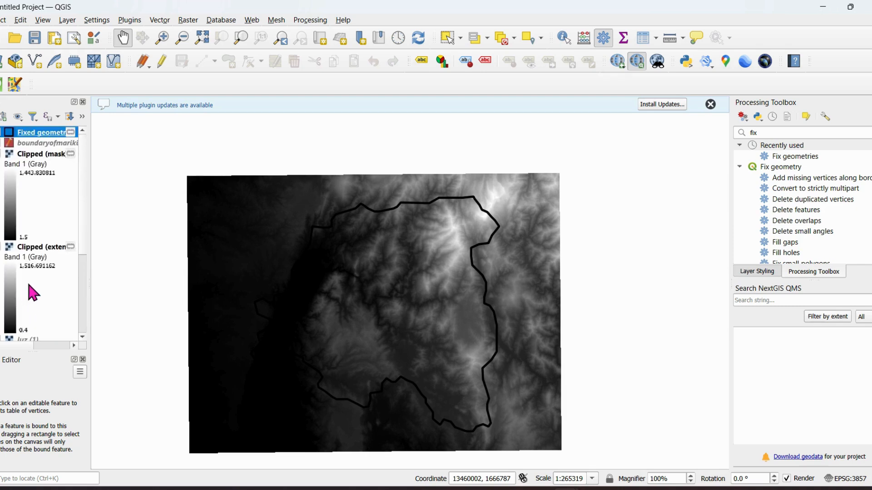
pyautogui.click(1, 157)
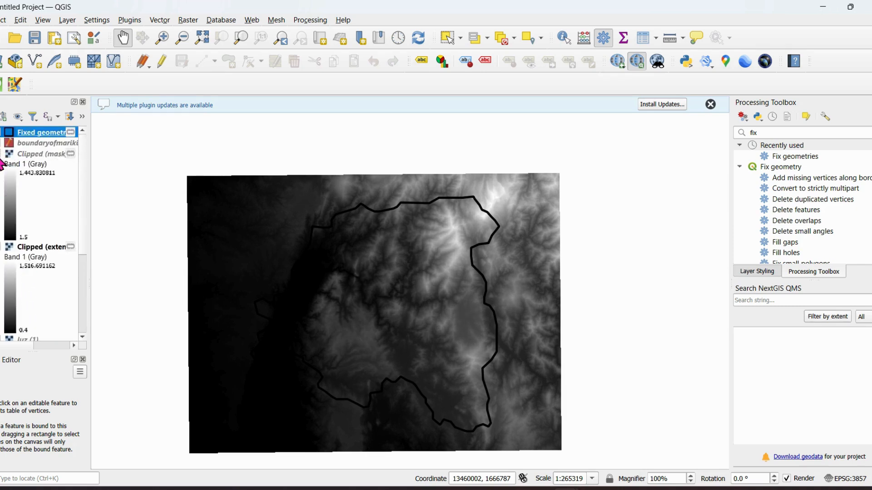
pyautogui.click(2, 155)
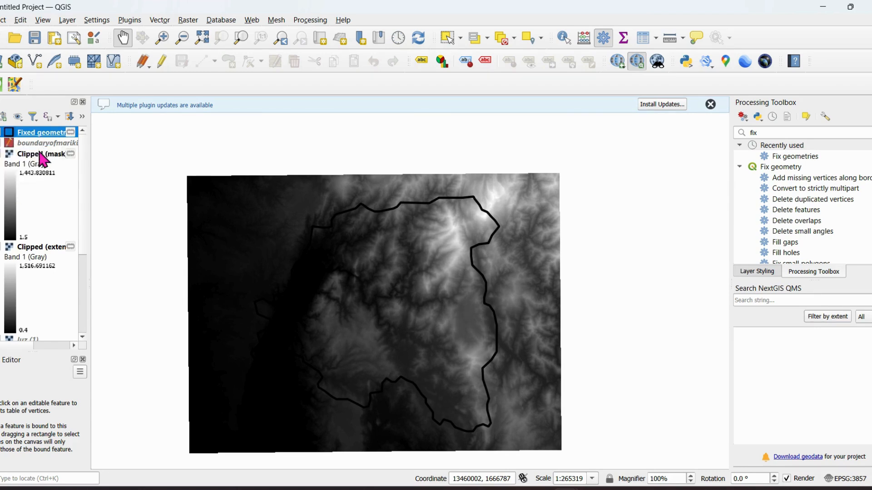
pyautogui.click(42, 155)
pyautogui.click(39, 247)
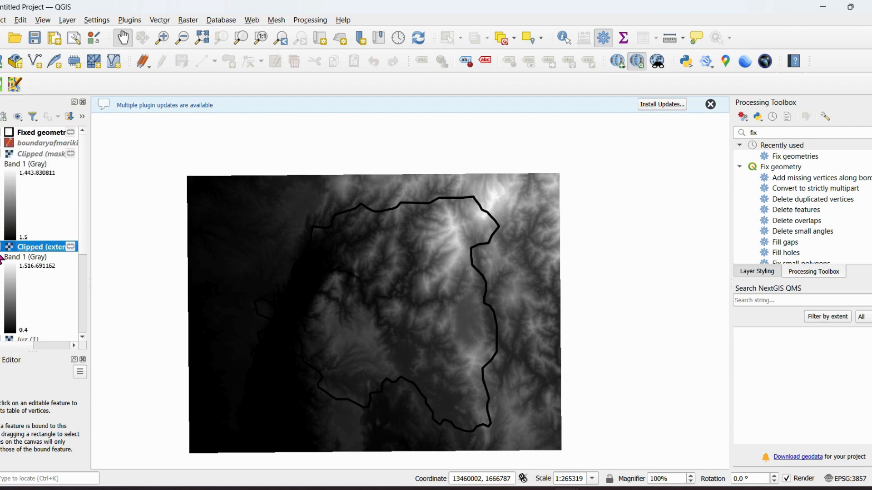
pyautogui.click(2, 154)
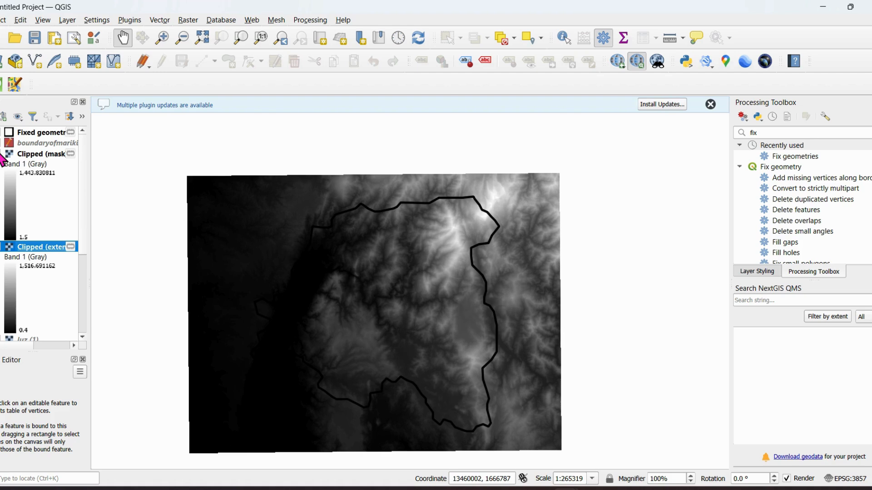
# Hide the Clipped (extent) raster and the Fixed geometries layer so only the mask-clipped elevation raster is displayed
pyautogui.click(2, 253)
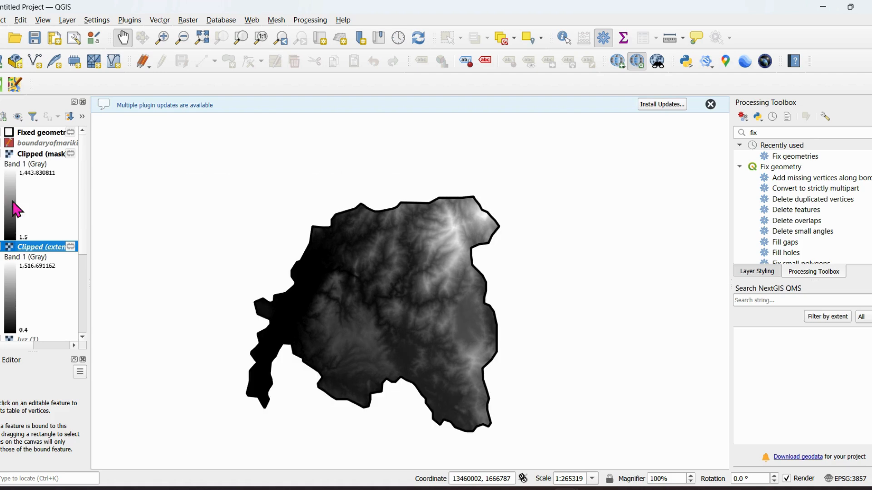
pyautogui.click(1, 135)
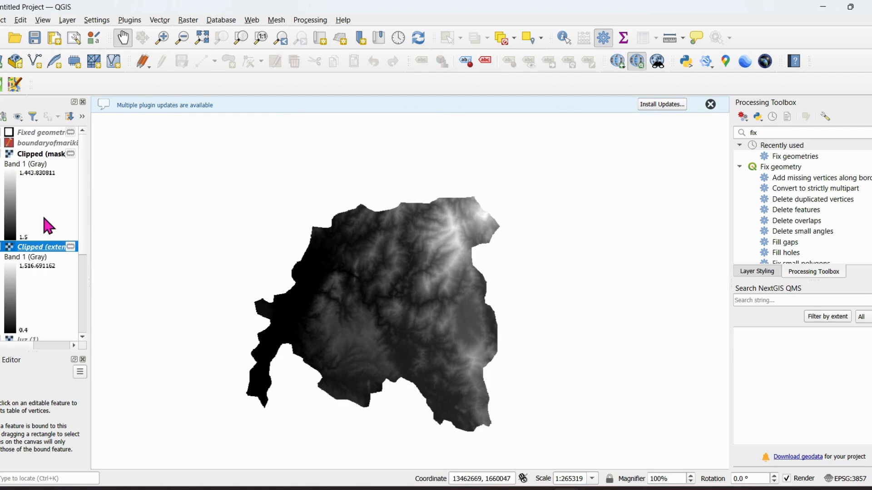
# Generate a slope raster in degrees from Band 1 of Clipped (mask), keeping the default parameters and saving to a temporary file
pyautogui.click(40, 154)
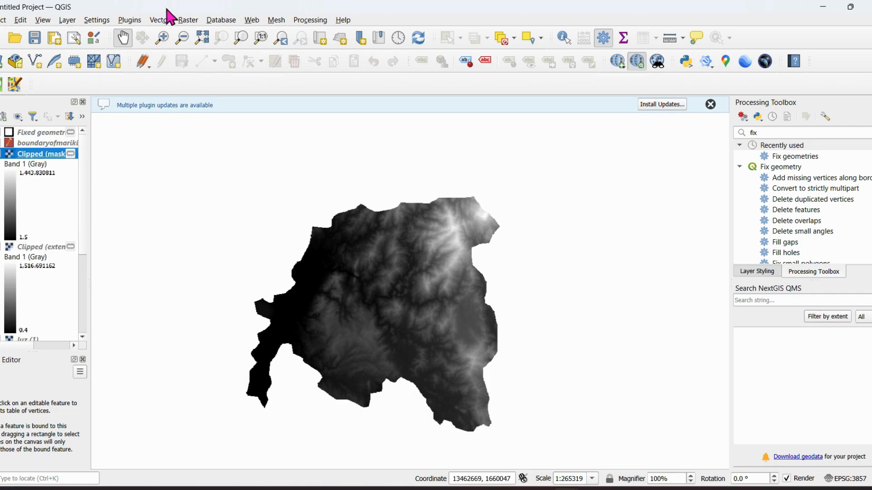
pyautogui.click(188, 20)
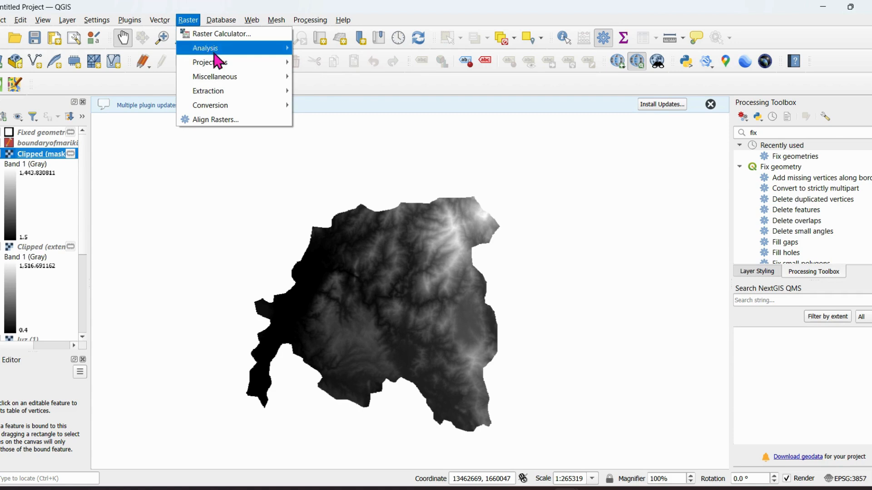
pyautogui.moveTo(220, 53)
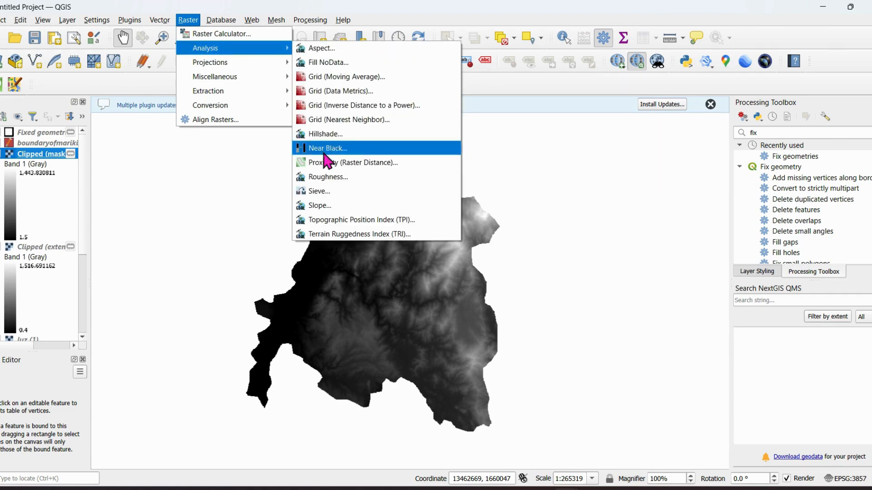
pyautogui.click(342, 210)
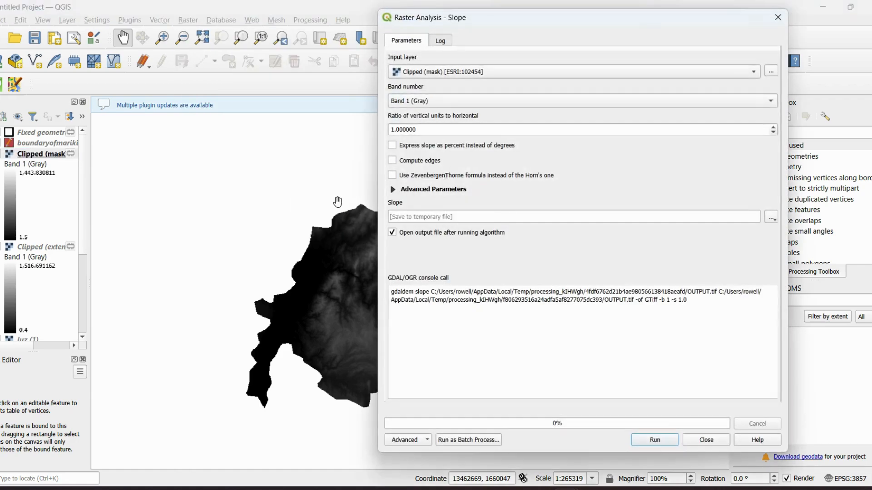
pyautogui.click(649, 440)
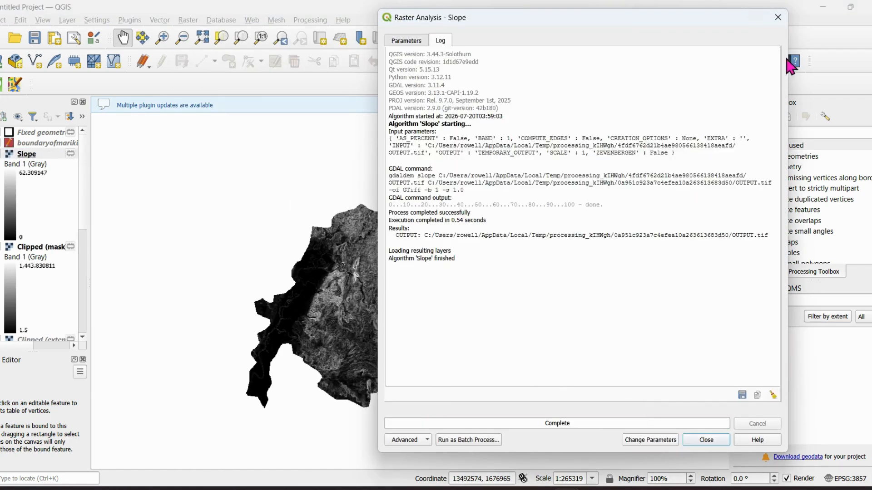
pyautogui.click(778, 17)
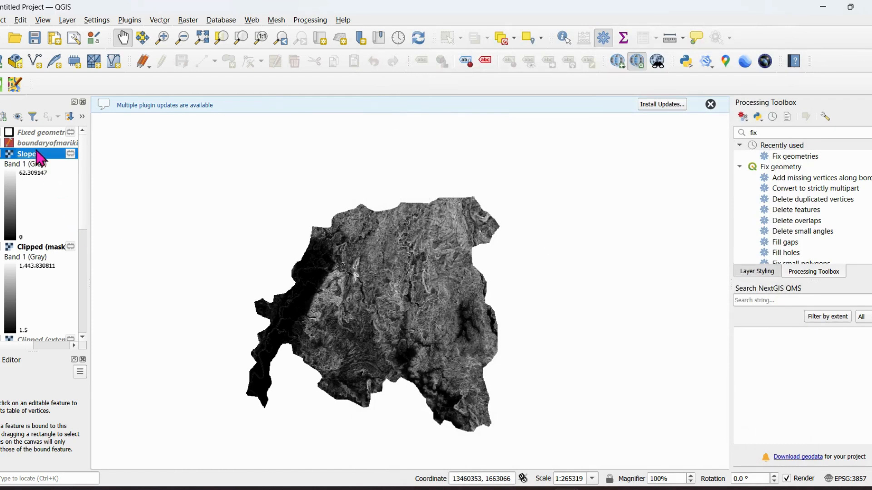
# Compare the Slope raster with the Clipped (mask) elevation raster by toggling their visibility, leaving Slope hidden
pyautogui.click(30, 249)
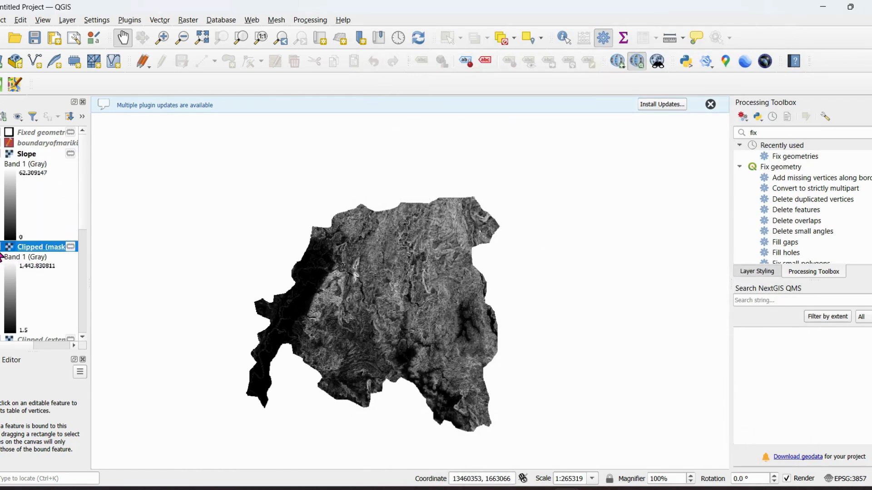
pyautogui.click(0, 155)
pyautogui.click(1, 155)
pyautogui.click(0, 248)
pyautogui.click(1, 155)
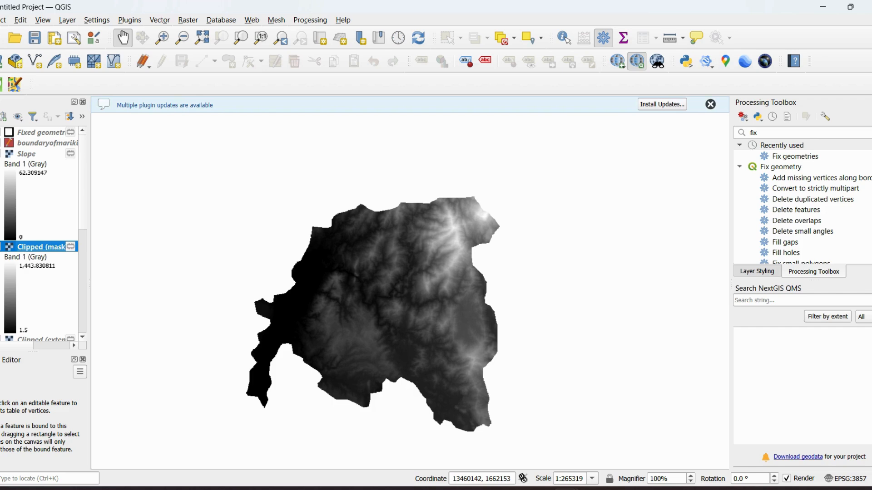
pyautogui.click(1, 156)
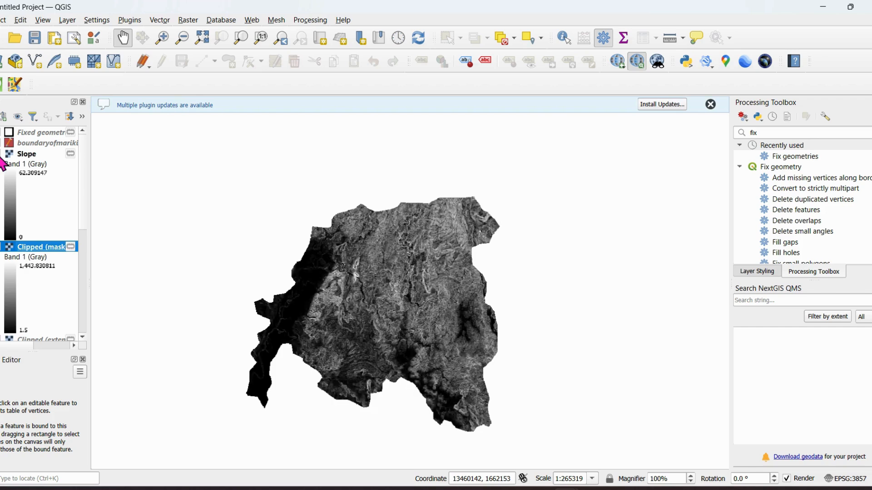
pyautogui.click(1, 155)
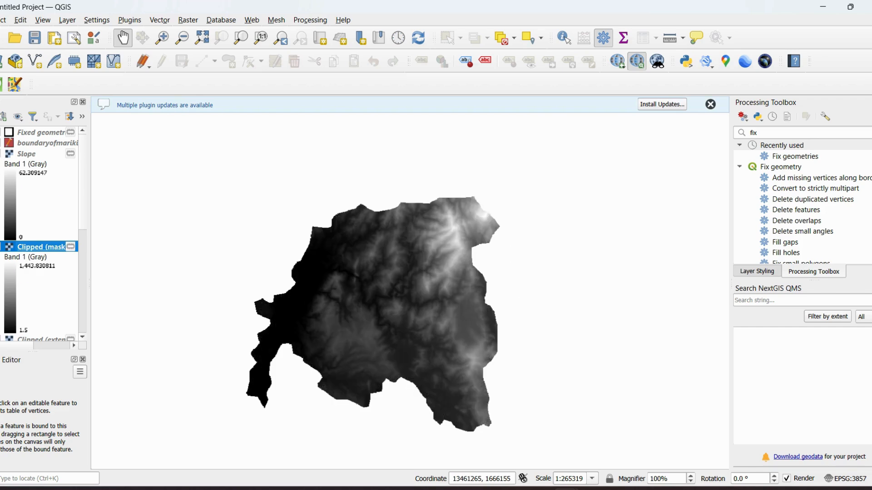
# Style the Clipped (mask) raster as singleband pseudocolor with linear interpolation and the Turbo color ramp
pyautogui.rightClick(41, 256)
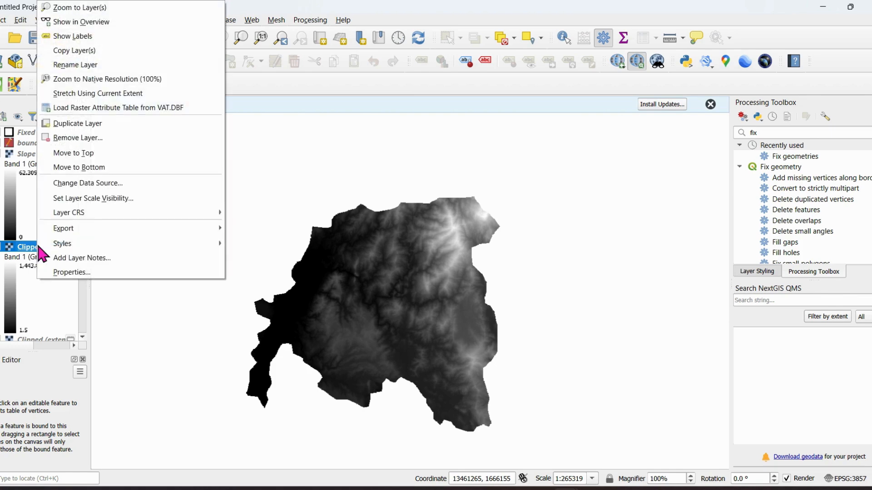
pyautogui.click(82, 271)
pyautogui.click(107, 93)
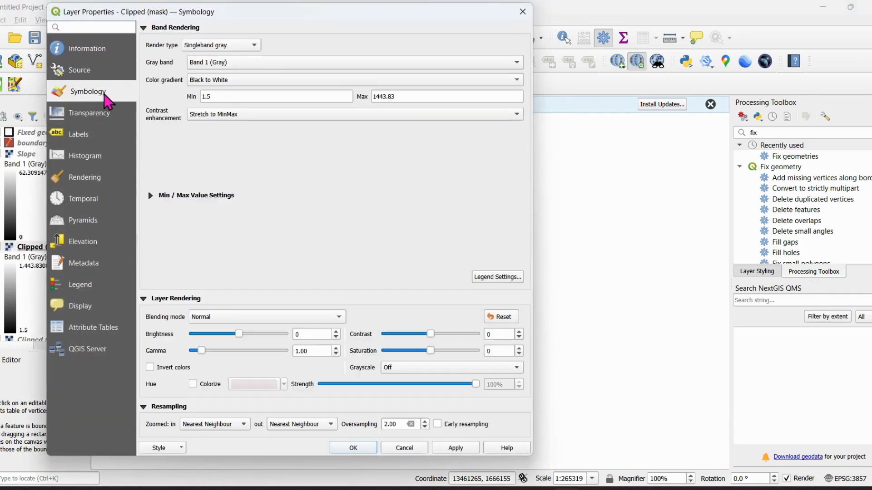
pyautogui.click(219, 45)
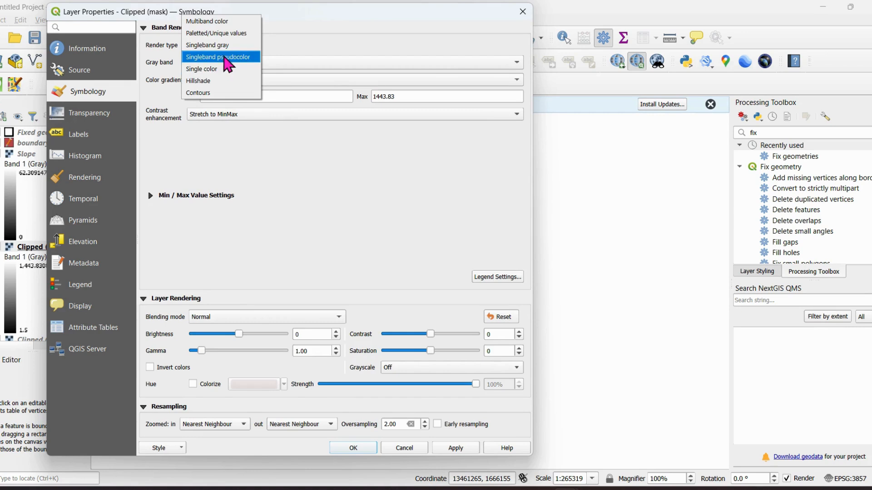
pyautogui.click(220, 55)
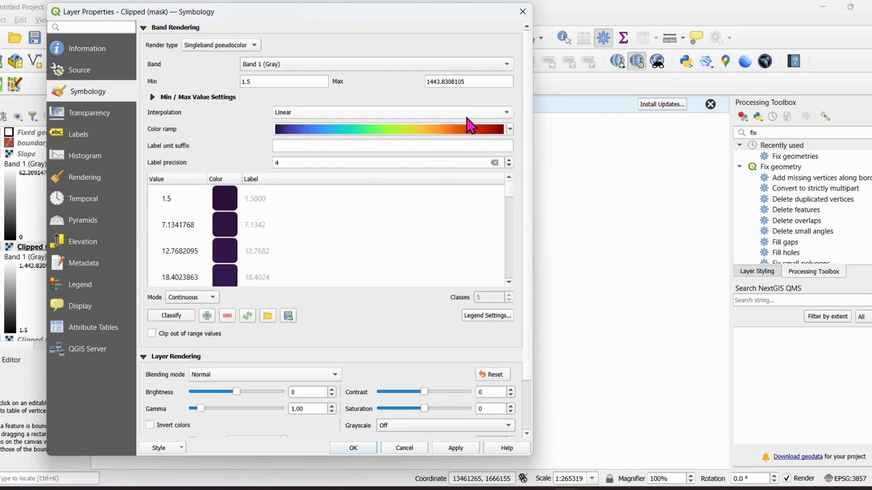
pyautogui.click(492, 116)
pyautogui.click(316, 117)
pyautogui.click(510, 131)
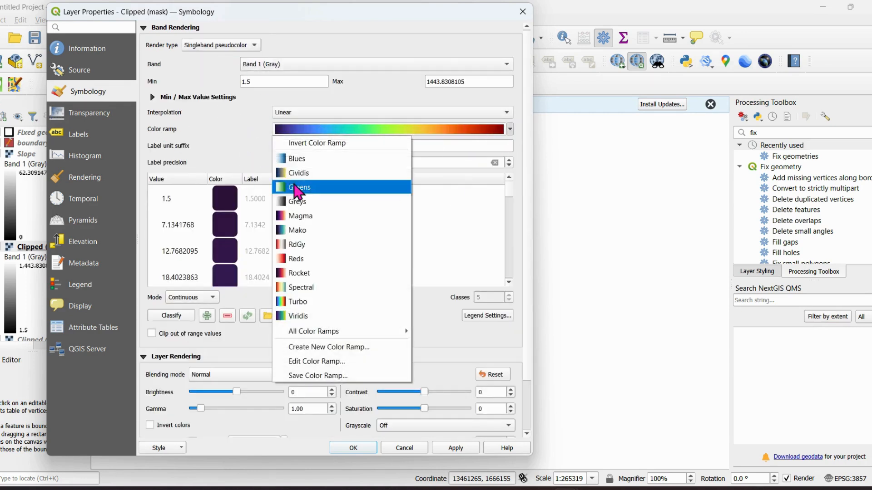
pyautogui.click(334, 307)
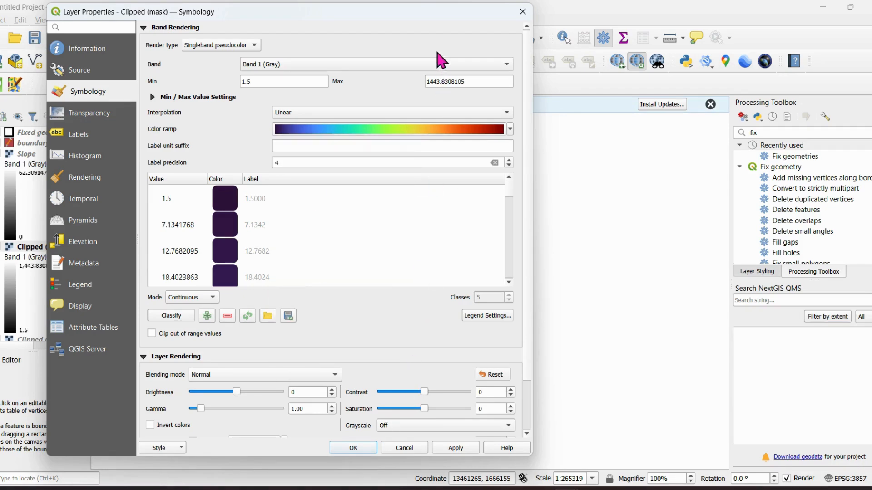
pyautogui.moveTo(422, 27); pyautogui.dragTo(375, 25)
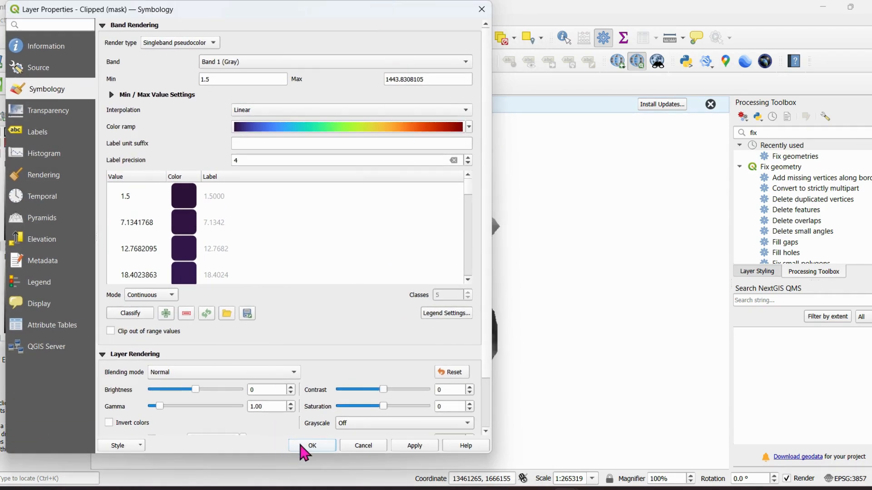
pyautogui.click(307, 447)
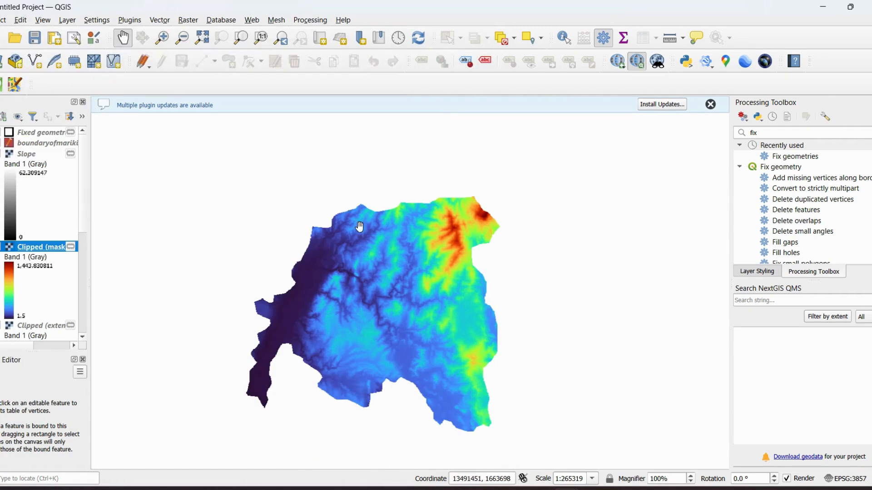
# Display Slope instead of Clipped (mask) and style it as singleband pseudocolor with the Spectral color ramp
pyautogui.click(2, 248)
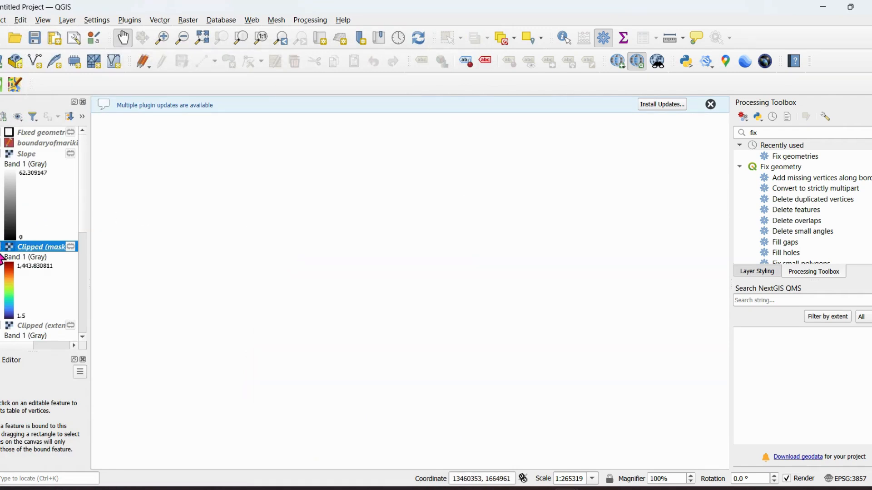
pyautogui.click(2, 154)
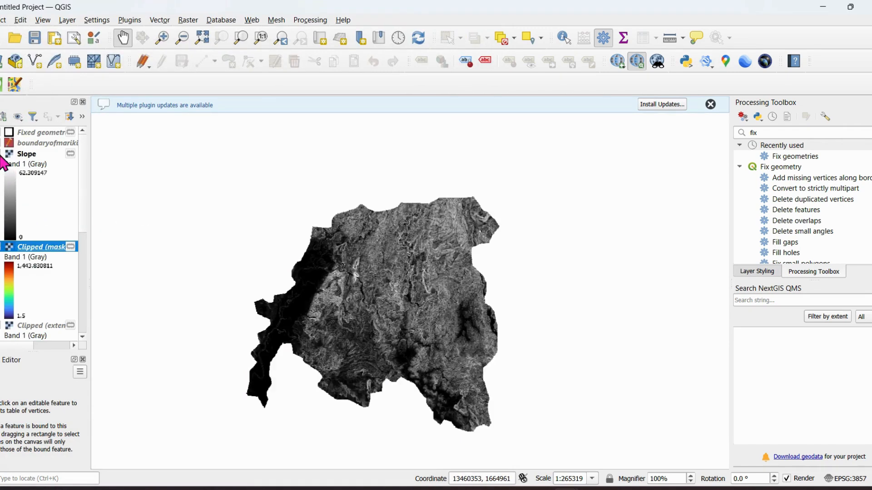
pyautogui.click(46, 155)
pyautogui.rightClick(44, 153)
pyautogui.click(99, 426)
pyautogui.click(193, 42)
pyautogui.click(199, 54)
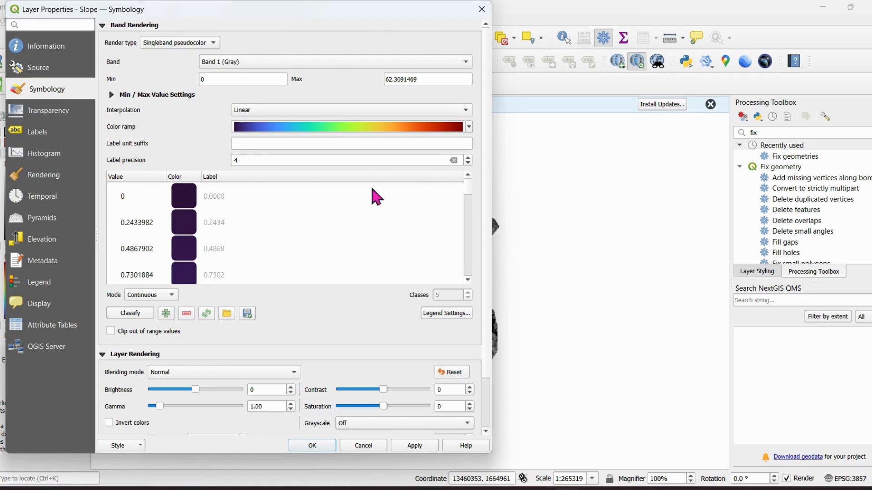
pyautogui.click(469, 127)
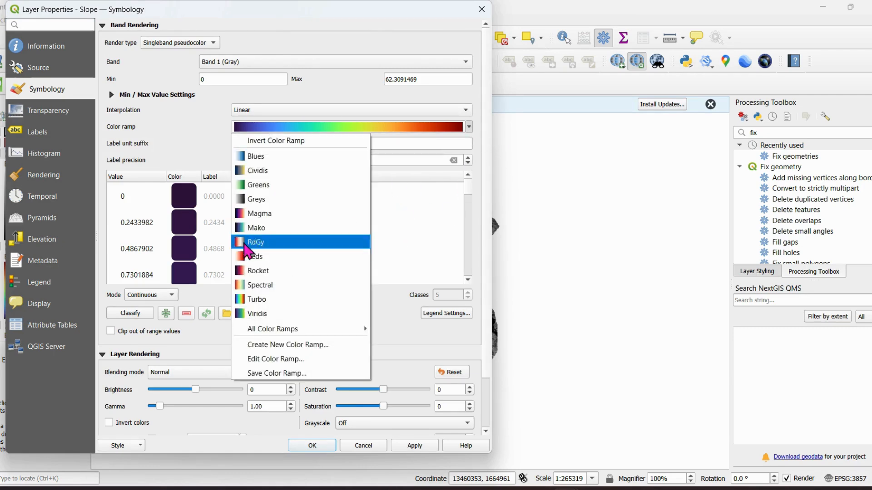
pyautogui.click(278, 287)
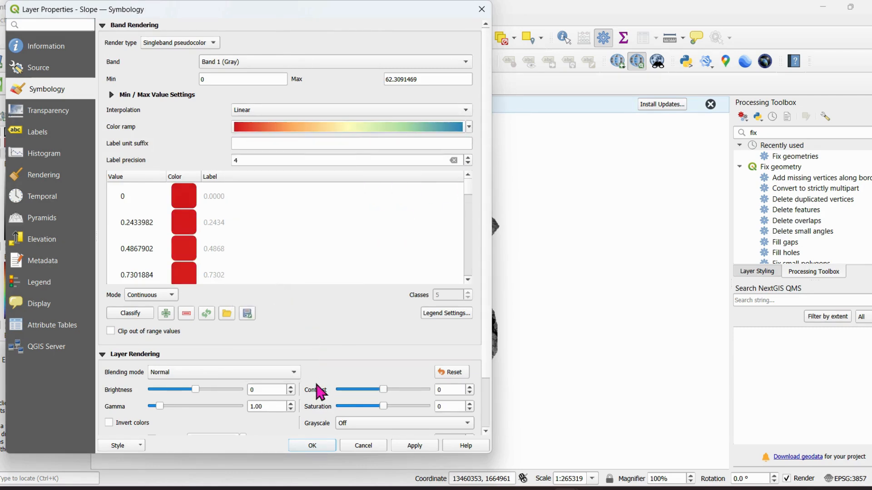
pyautogui.click(313, 447)
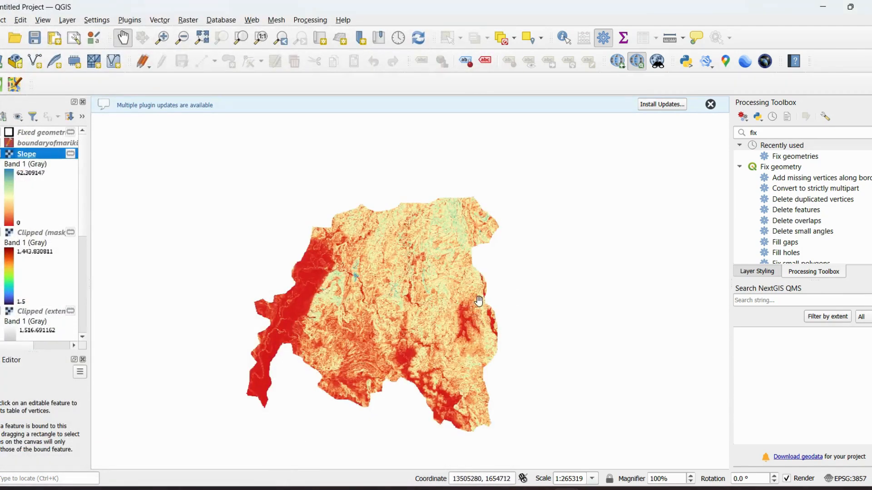
# Show Clipped (mask) again and toggle Slope to compare the two colored rasters, leaving Slope hidden
pyautogui.click(1, 232)
pyautogui.click(2, 154)
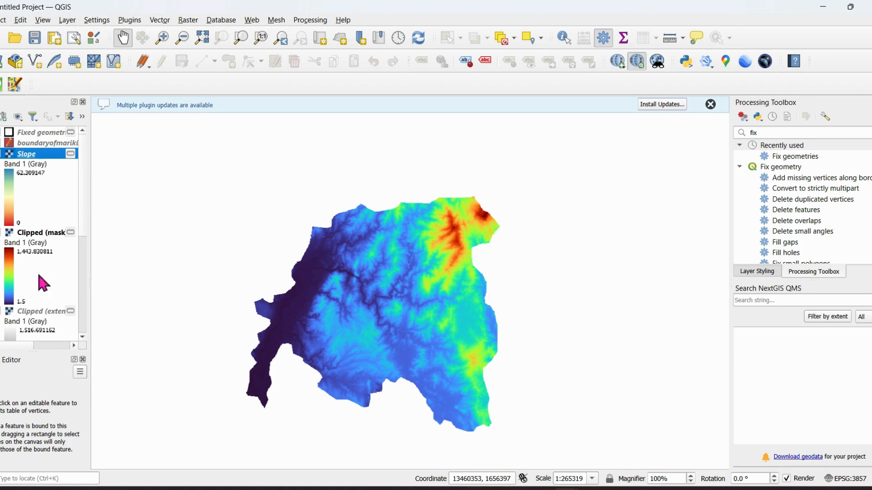
pyautogui.click(1, 154)
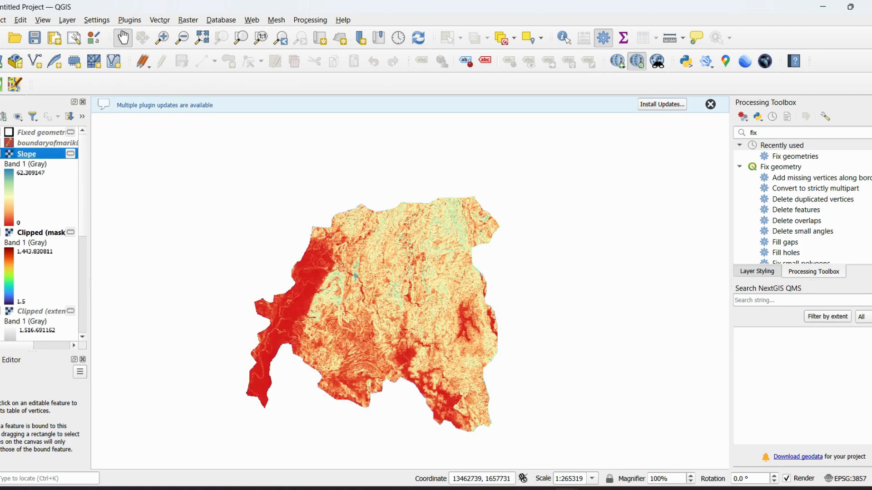
pyautogui.click(1, 154)
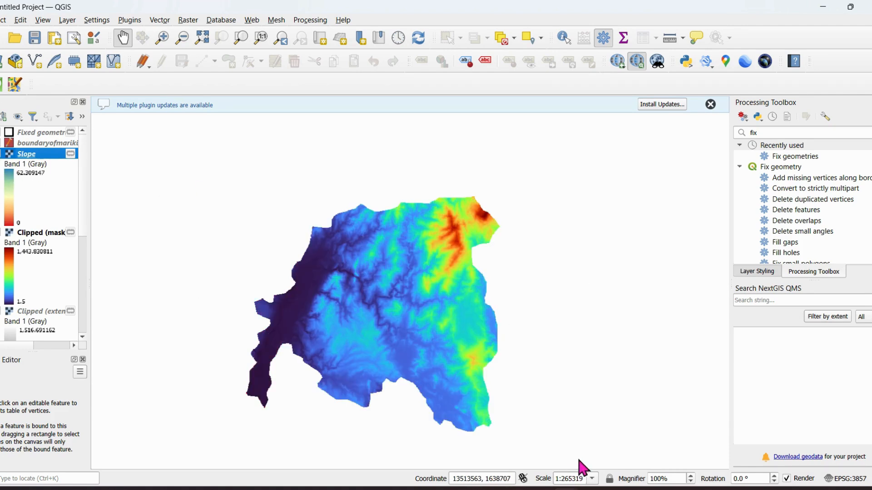